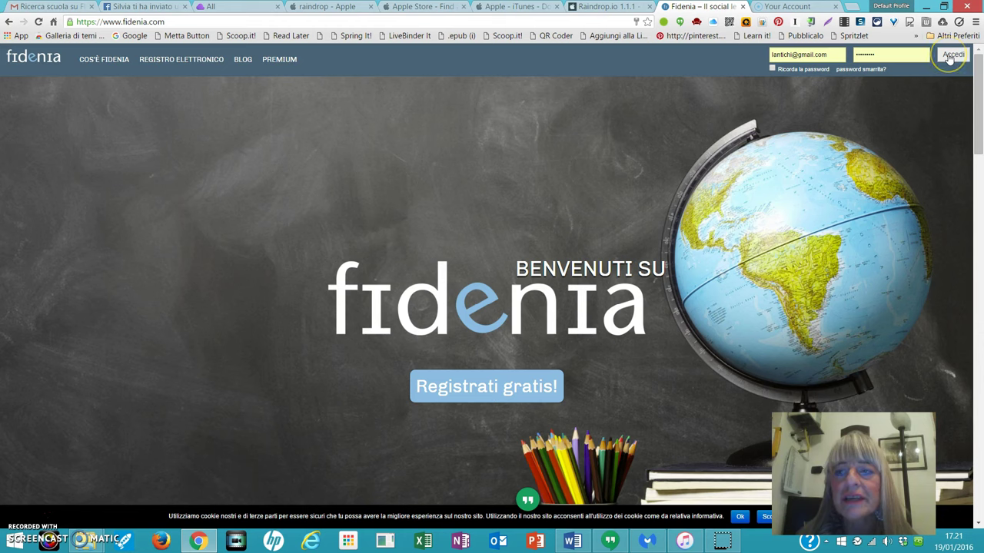
Log in to the Fidenia account with the credentials already filled in.
left_click(952, 56)
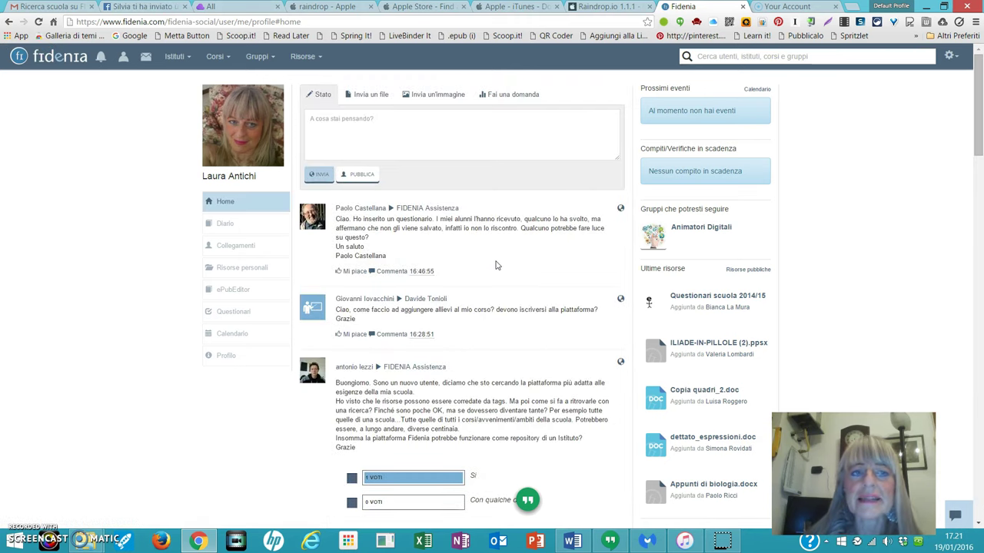
Look through the account's notifications, connection requests and messages.
left_click(102, 64)
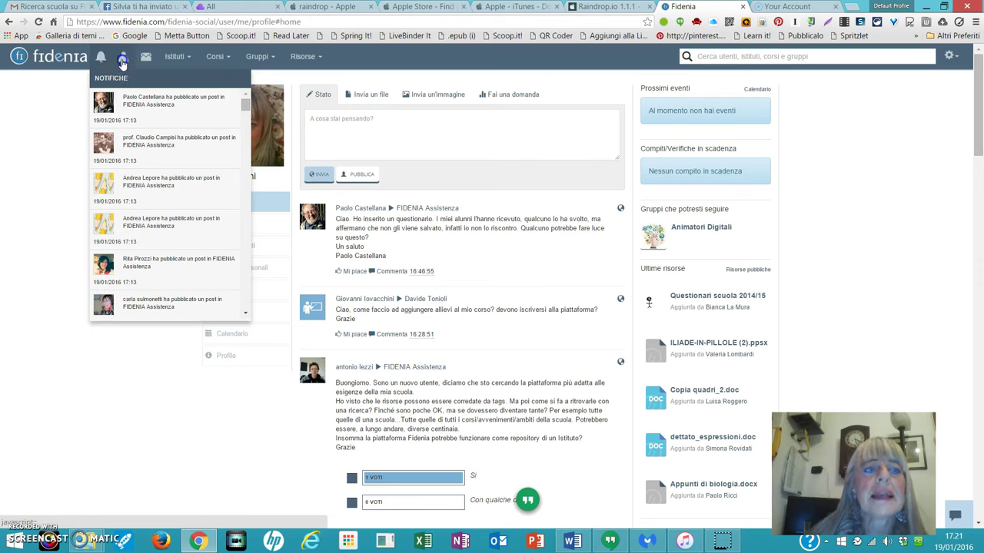
left_click(122, 61)
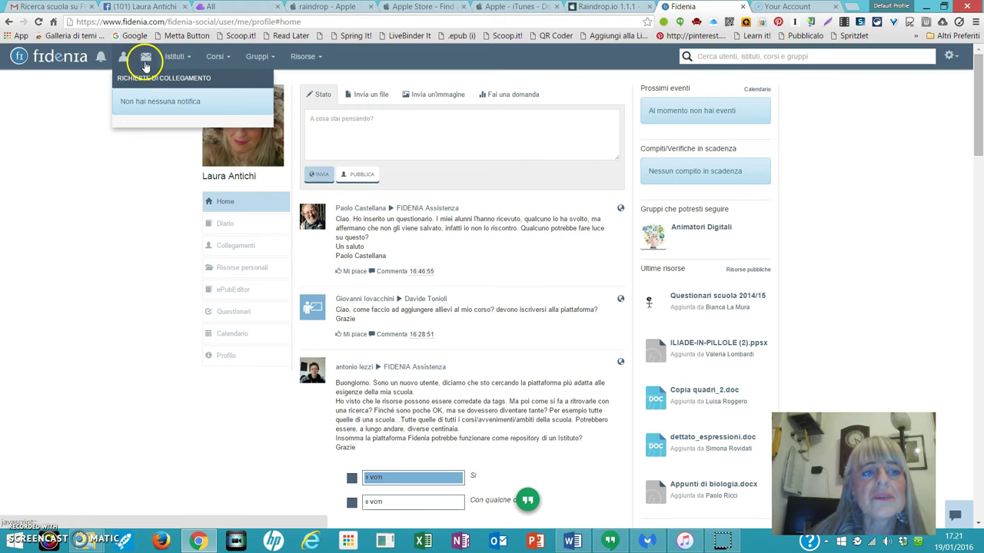
left_click(145, 64)
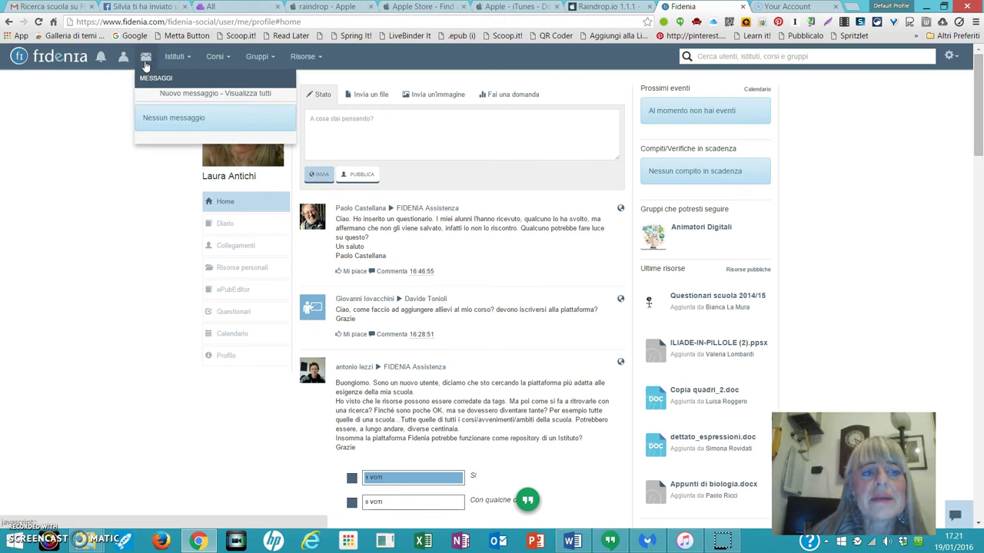
Examine the options for searching, joining and creating institutes (Istituti) and courses (Corsi).
left_click(187, 62)
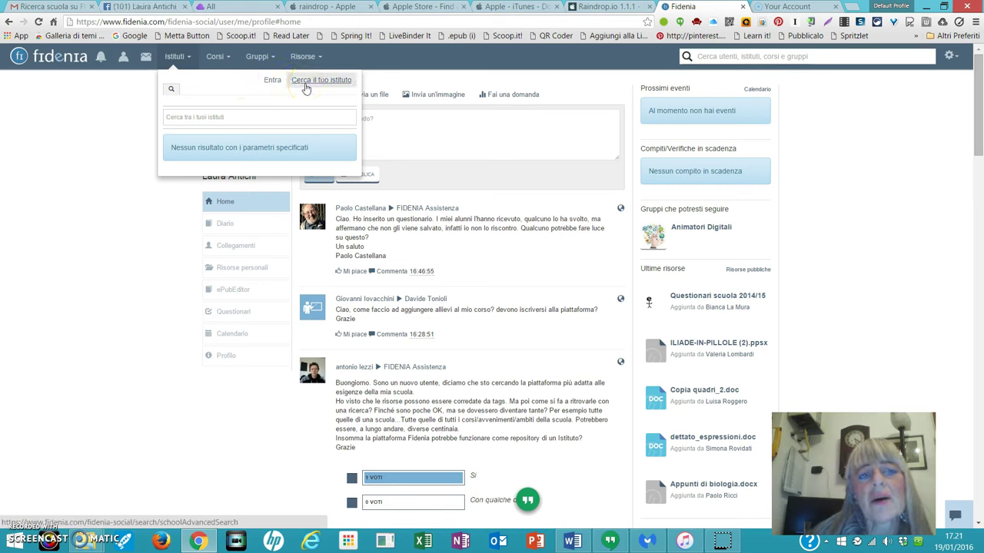
left_click(224, 60)
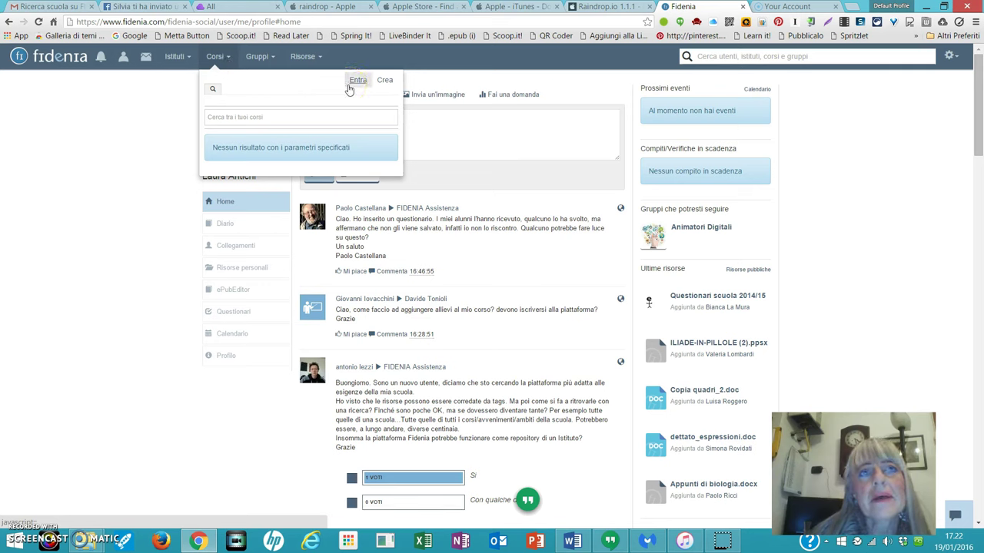
left_click(242, 118)
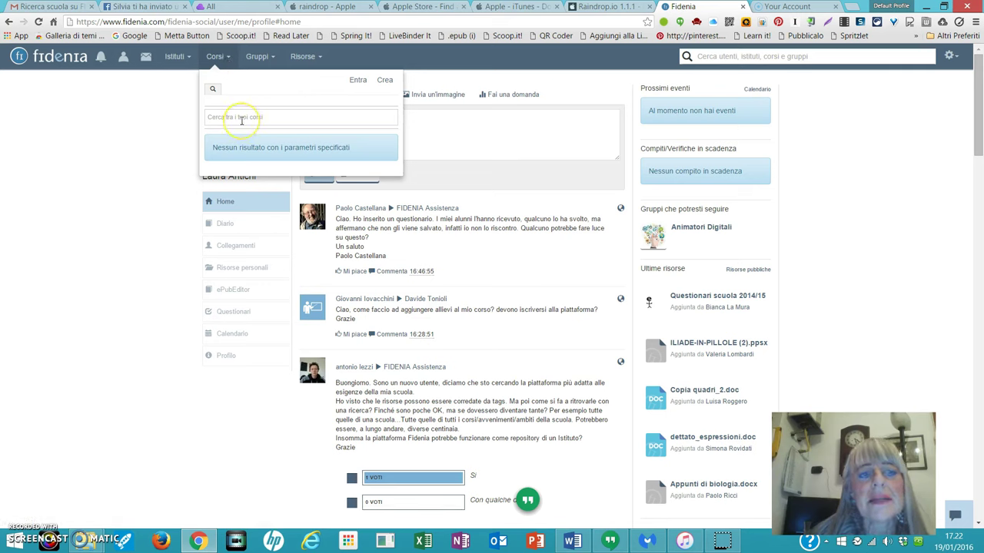
left_click(272, 117)
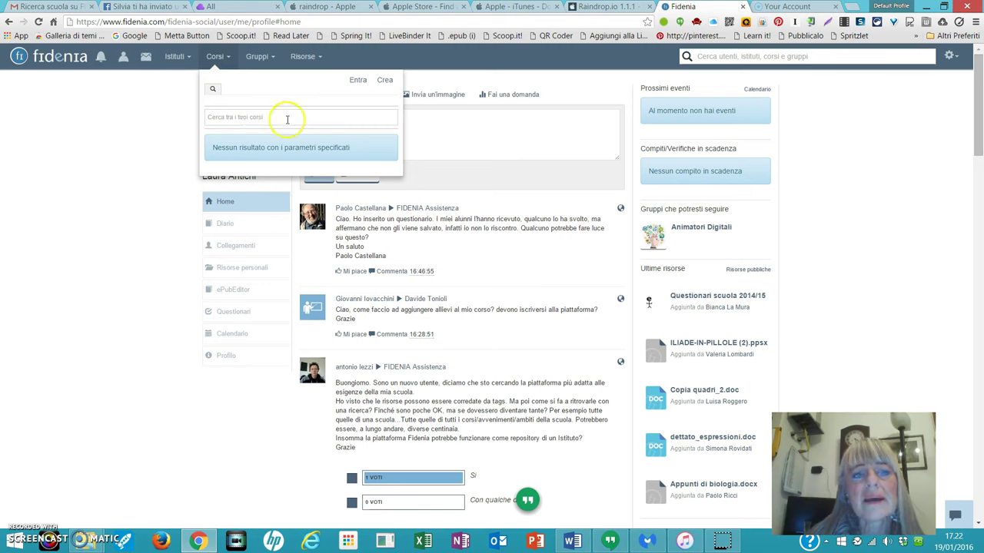
left_click(387, 87)
left_click(385, 87)
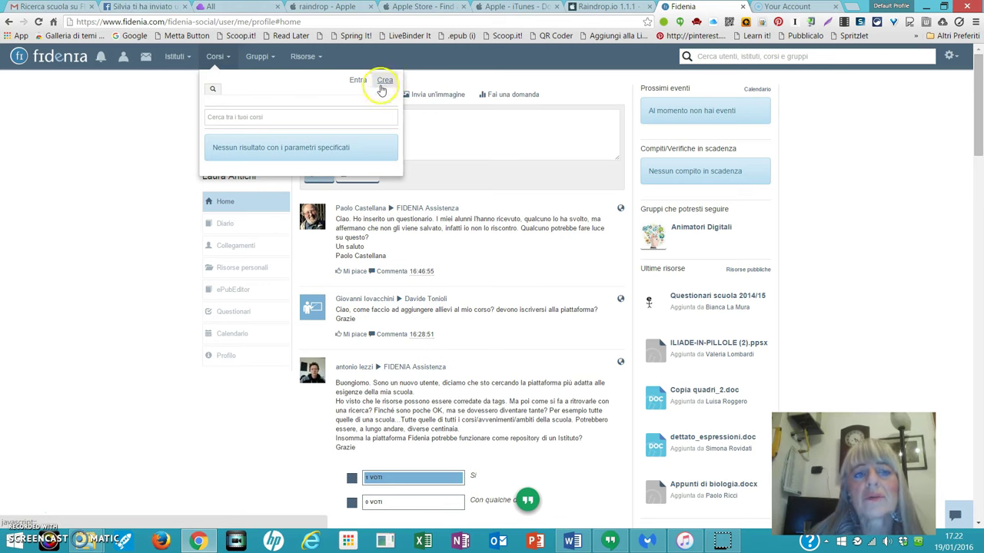
Examine the Gruppi and Risorse options, including the Applicazioni page with its Google Drive connection.
left_click(272, 60)
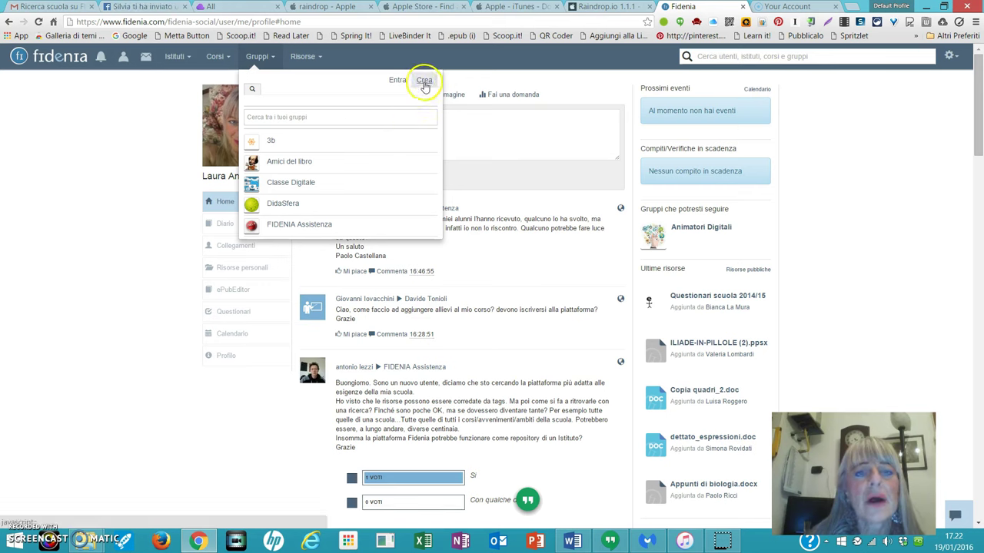
left_click(322, 58)
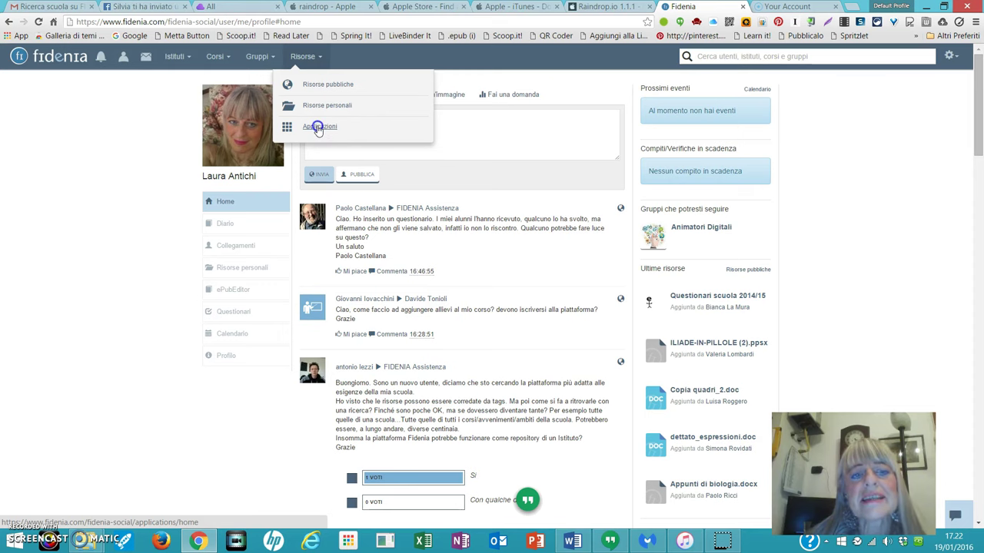
left_click(317, 128)
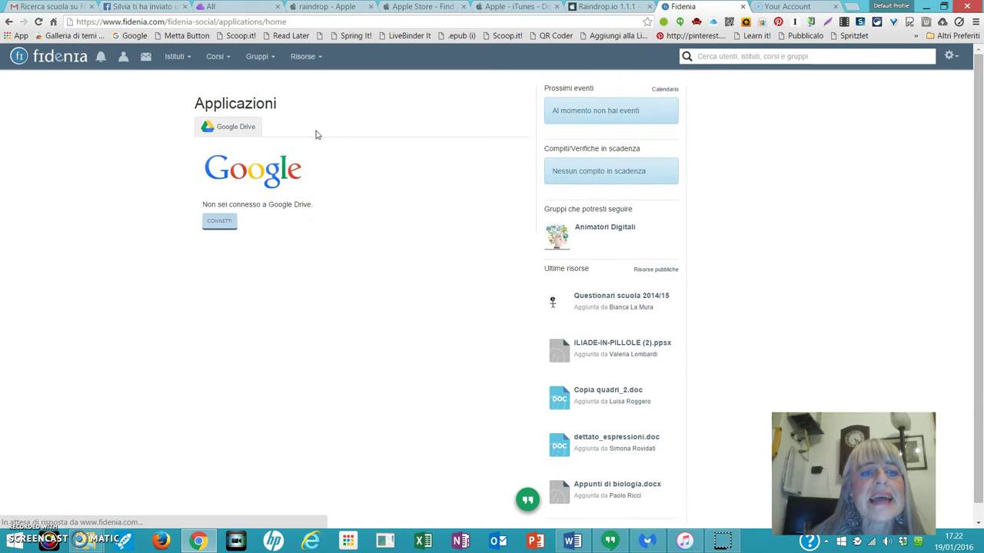
left_click(284, 142)
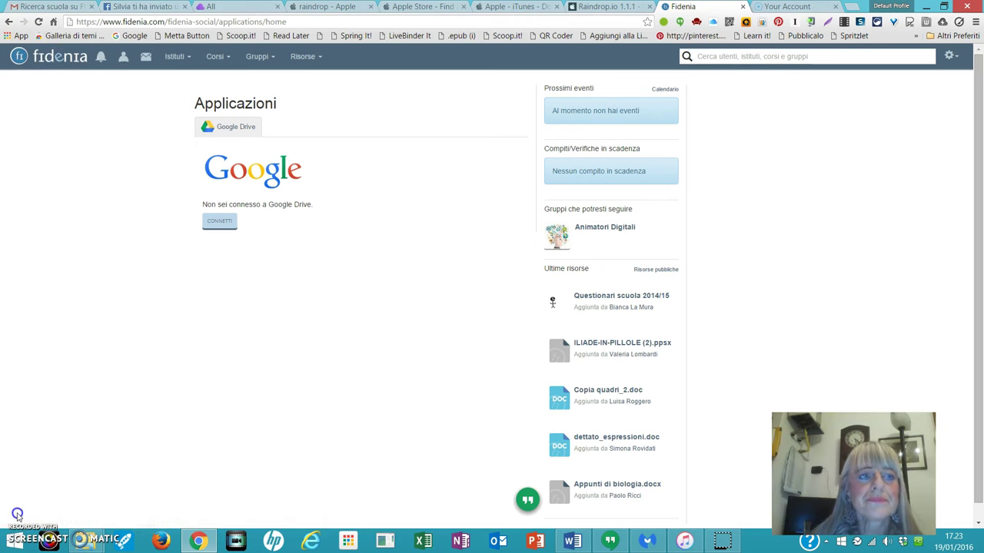
Return to the home page and examine the account settings options, including the Fidenia manual download.
left_click(958, 58)
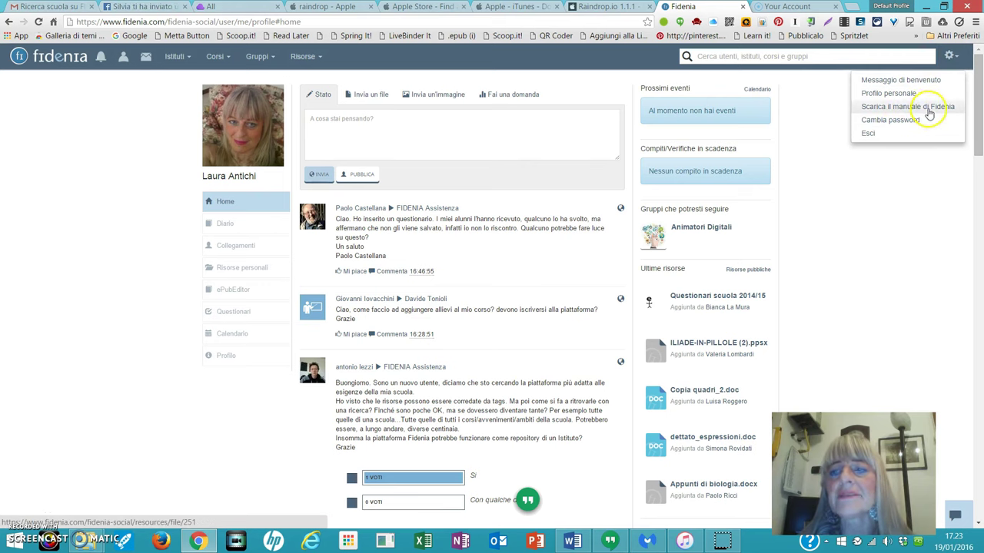
left_click(890, 201)
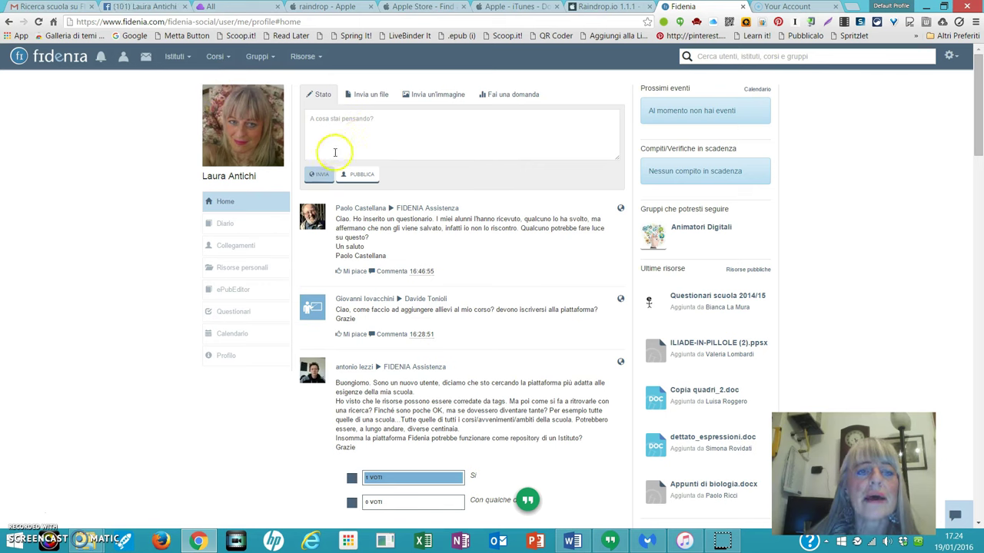
mouse_move(272, 154)
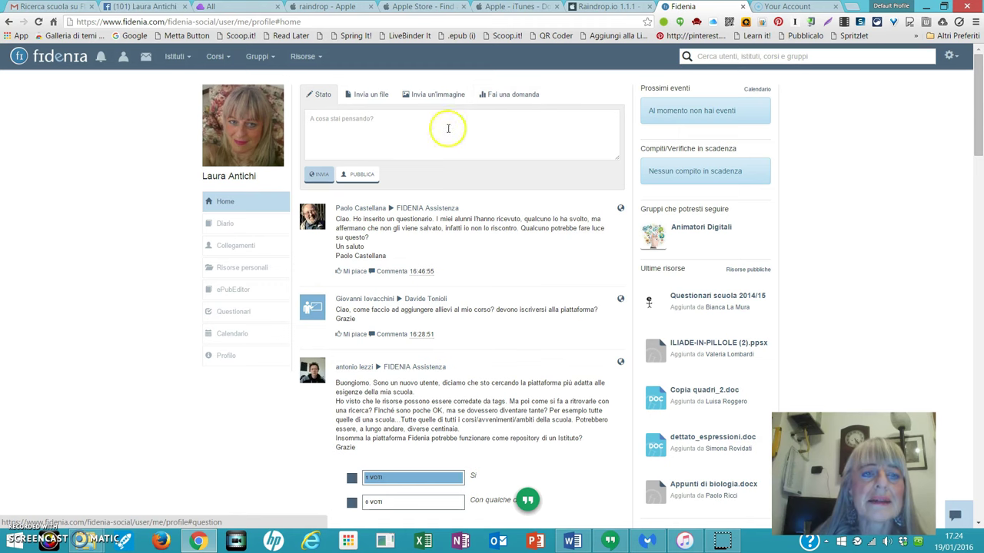
Start creating a new group with the name 3a and the description filosofia.
left_click(269, 58)
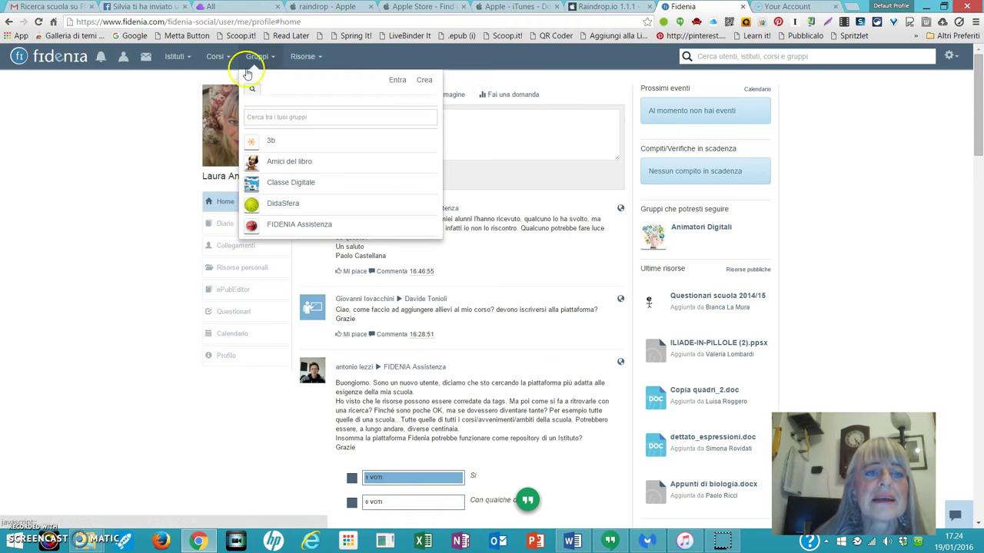
left_click(425, 83)
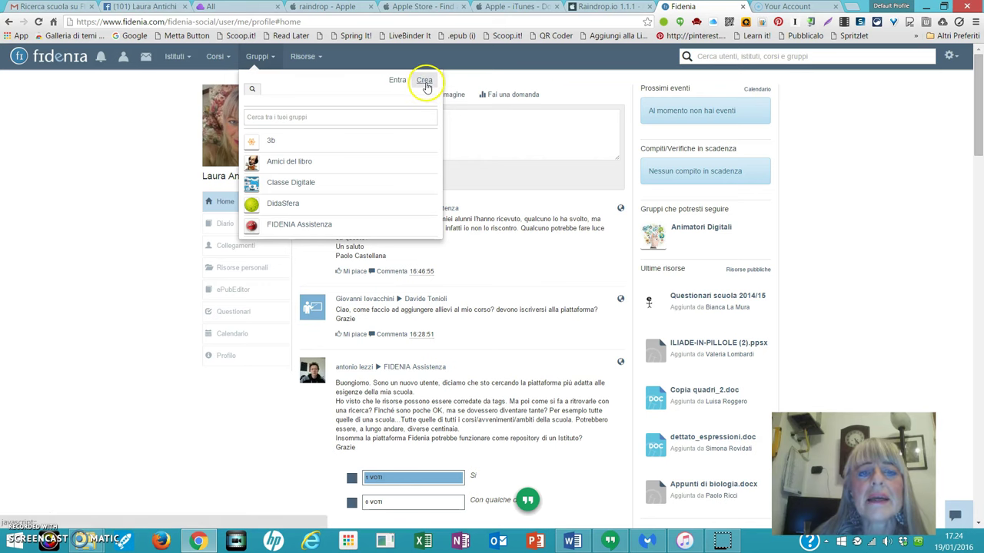
left_click(425, 83)
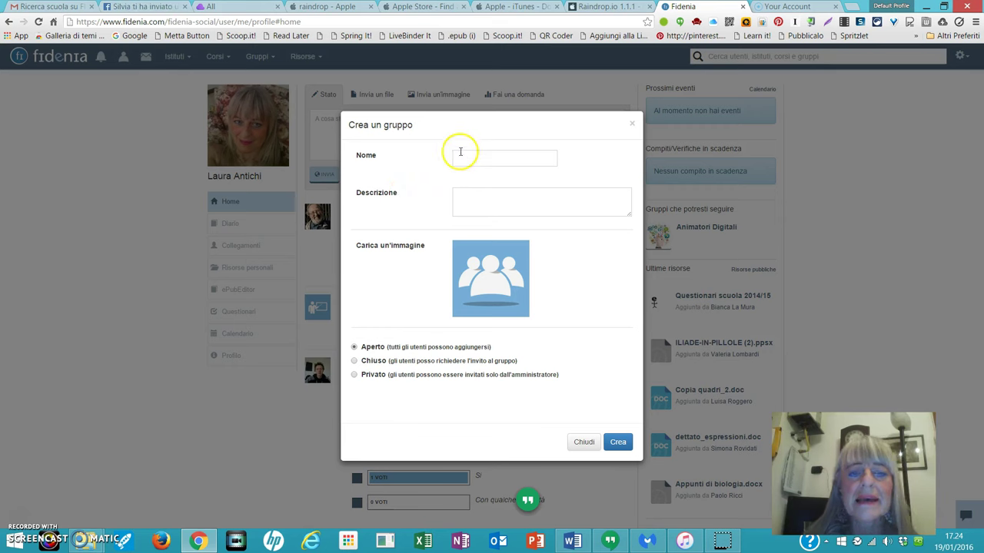
left_click(460, 158)
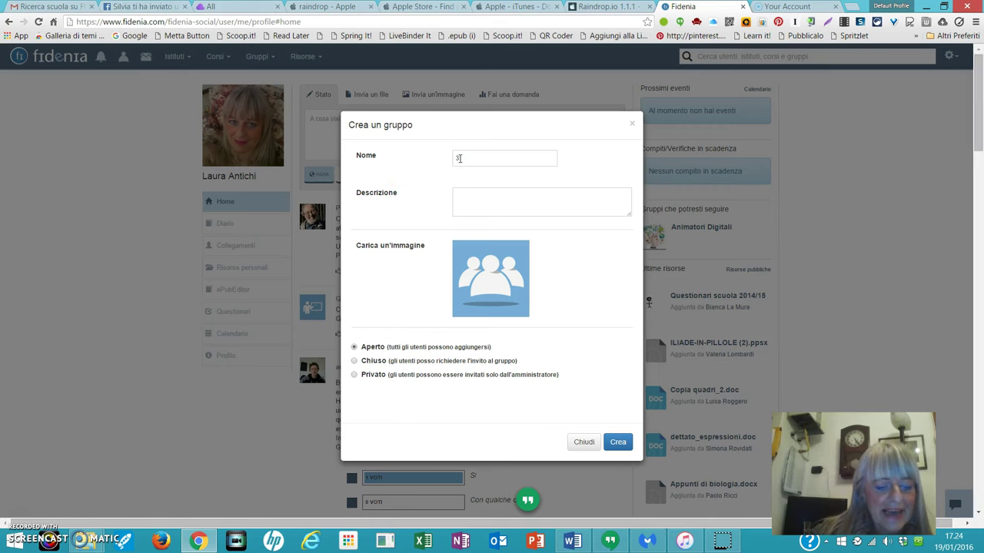
type("3a")
left_click(476, 201)
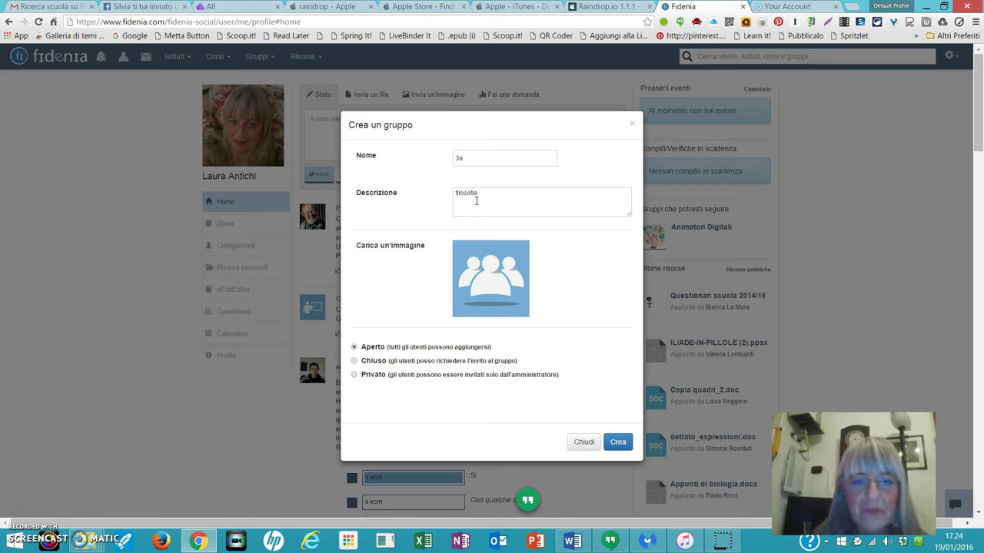
Start uploading an image for the group and browse to the mod1_app_strum_condiv folder.
left_click(485, 280)
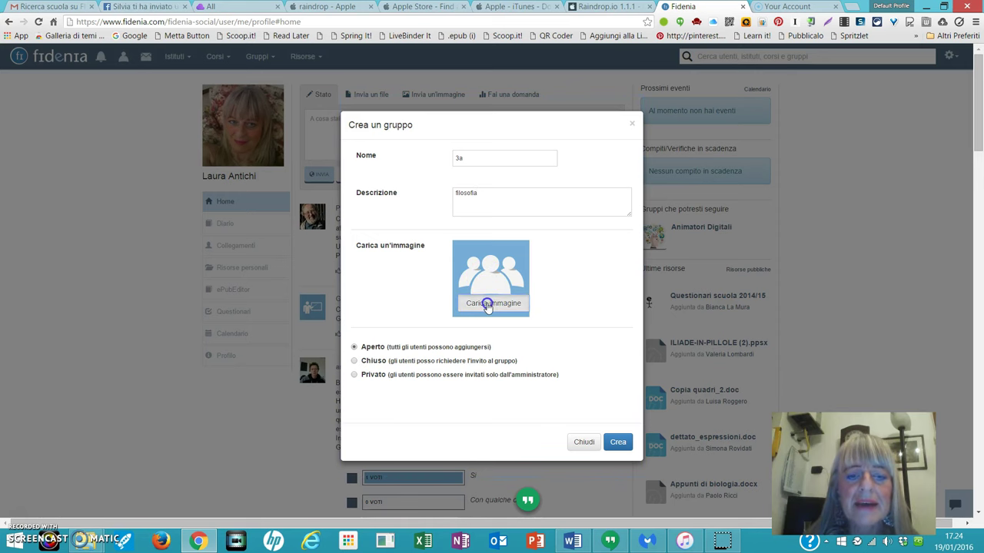
left_click(486, 305)
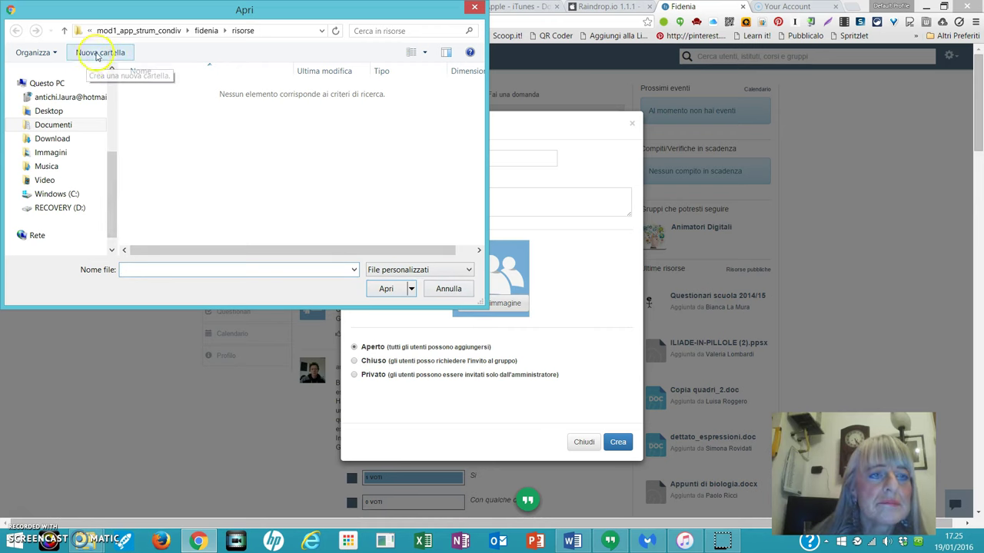
left_click(138, 32)
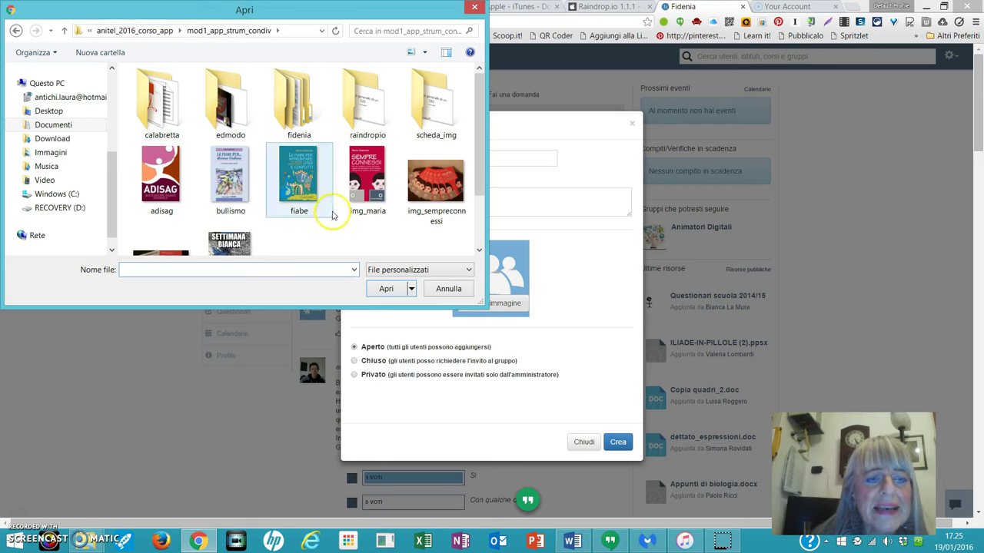
mouse_move(481, 165)
left_mouse_down()
mouse_move(482, 219)
mouse_move(479, 172)
left_mouse_up()
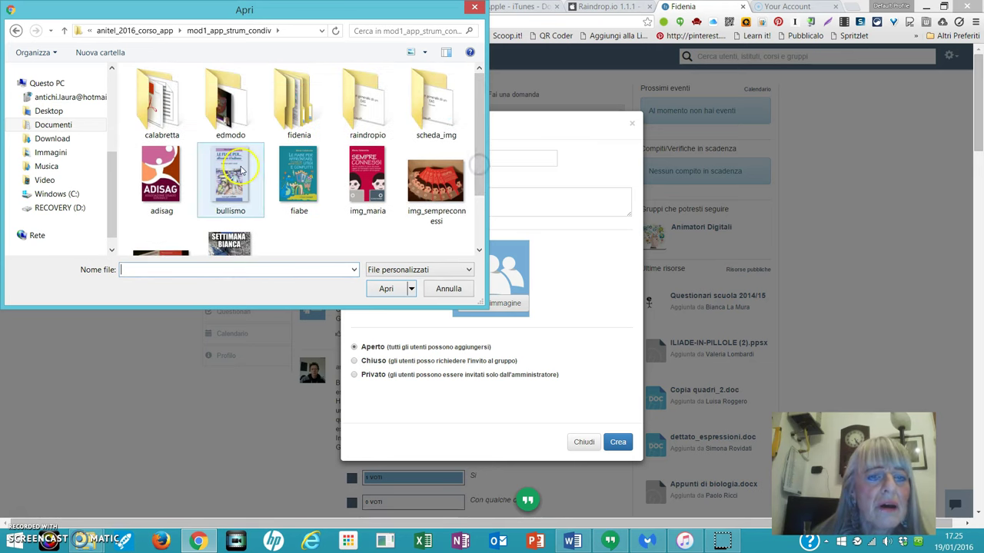
left_click(292, 128)
double_click(292, 128)
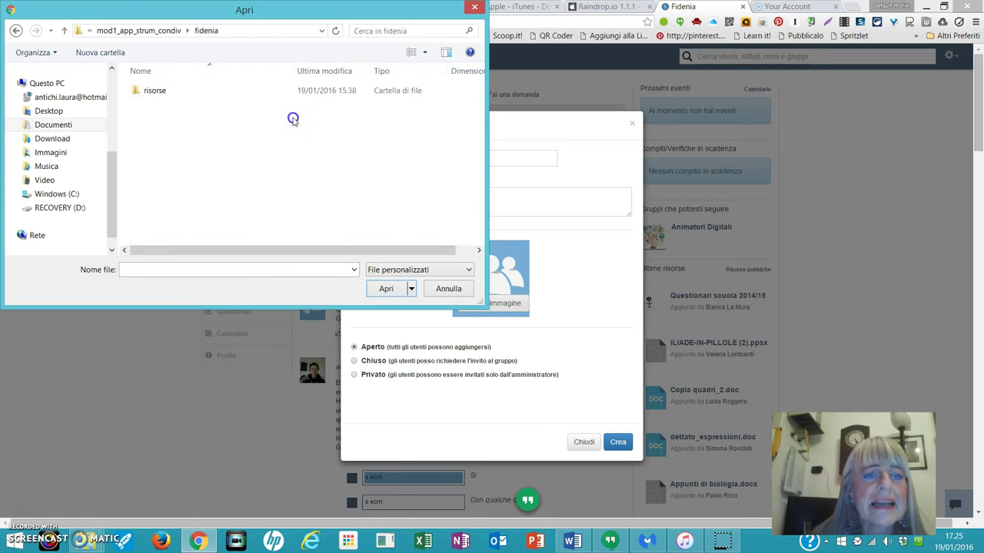
double_click(141, 93)
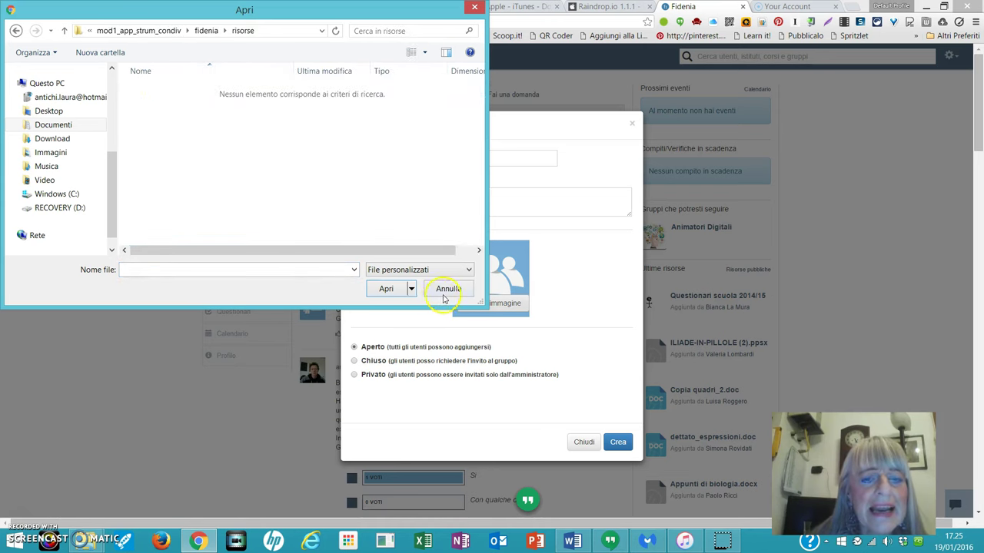
left_click(467, 272)
left_click(465, 269)
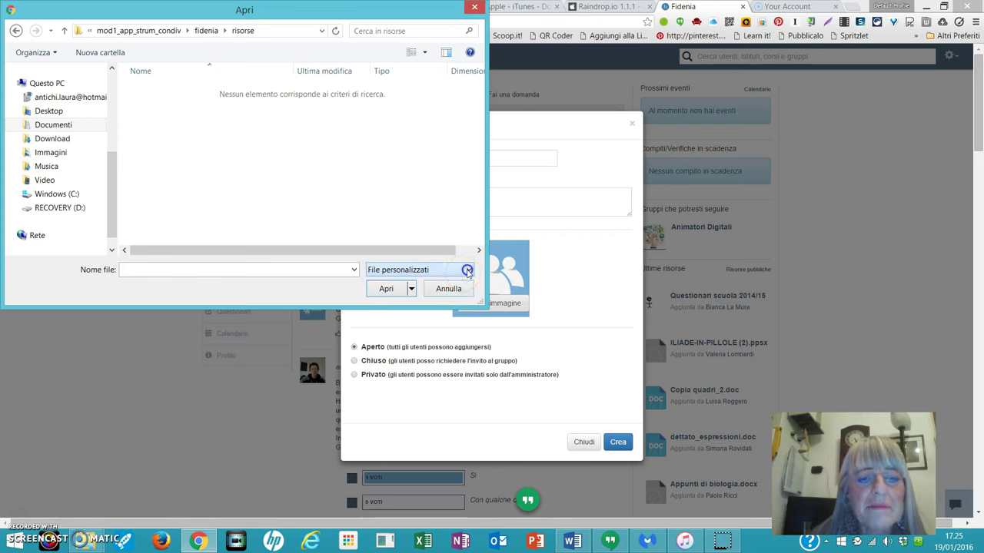
left_click(66, 34)
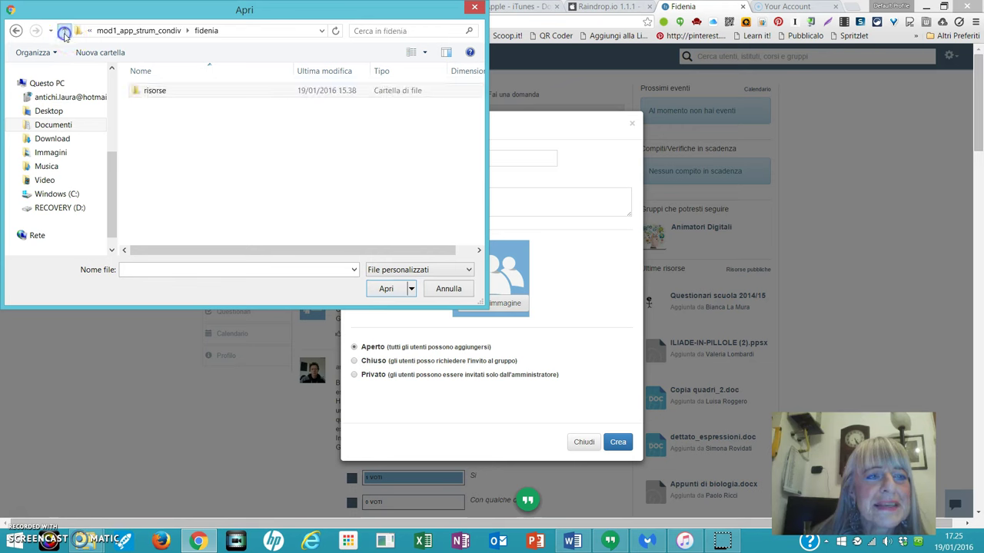
double_click(154, 92)
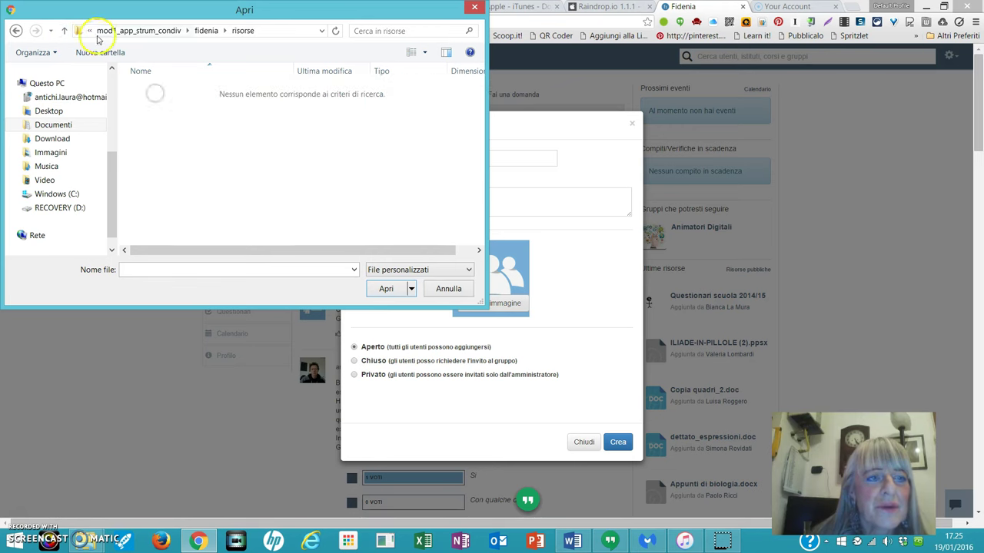
left_click(65, 32)
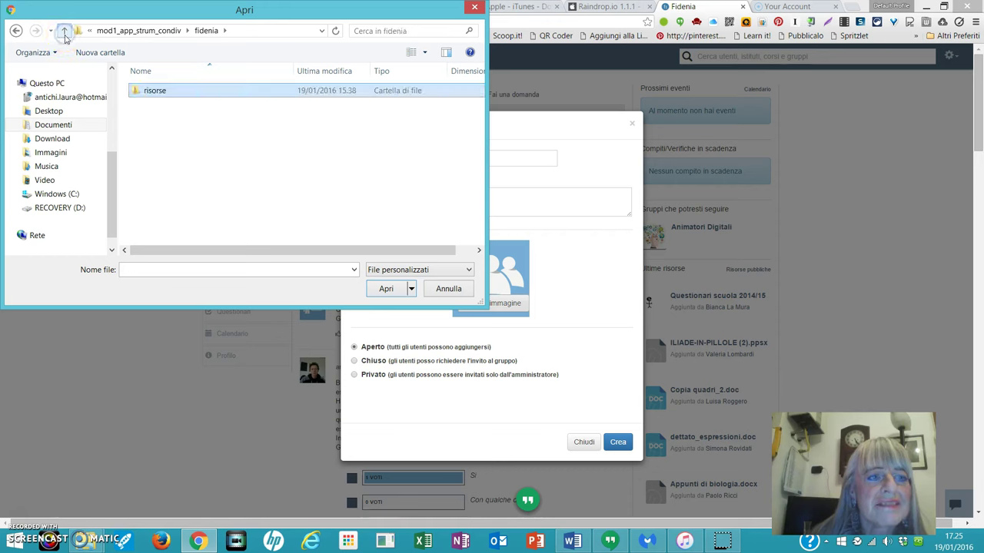
left_click(64, 34)
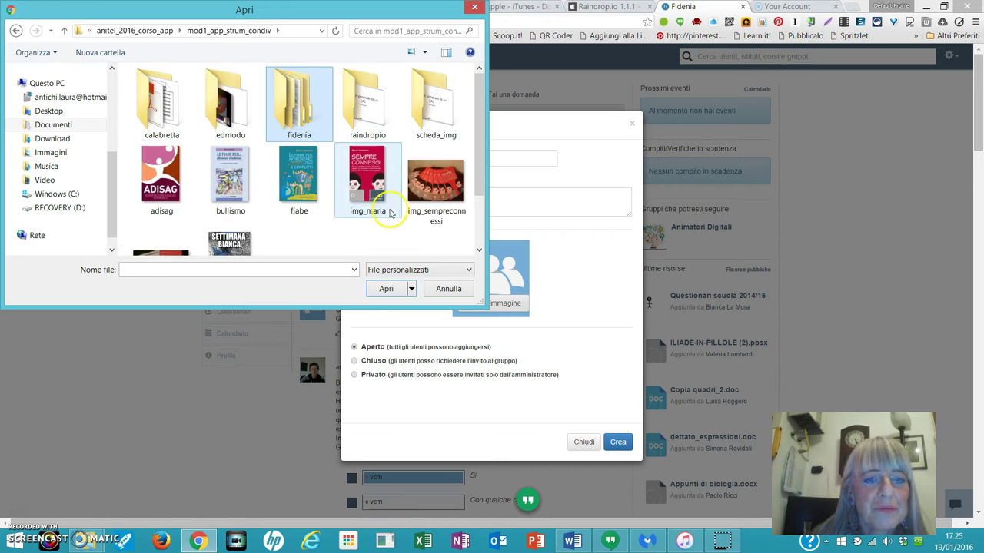
Load img_sempreconnessi as the new group's image.
left_click(444, 189)
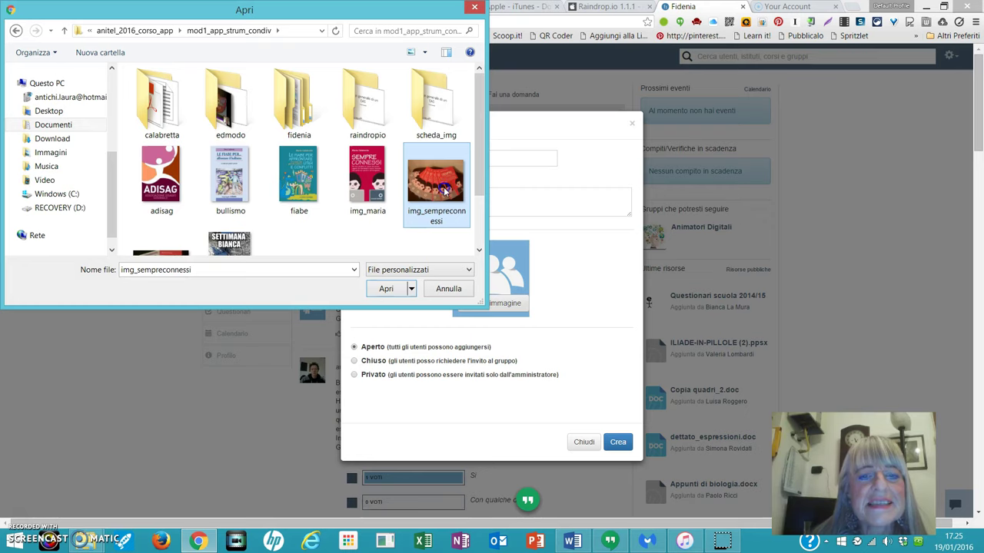
double_click(444, 189)
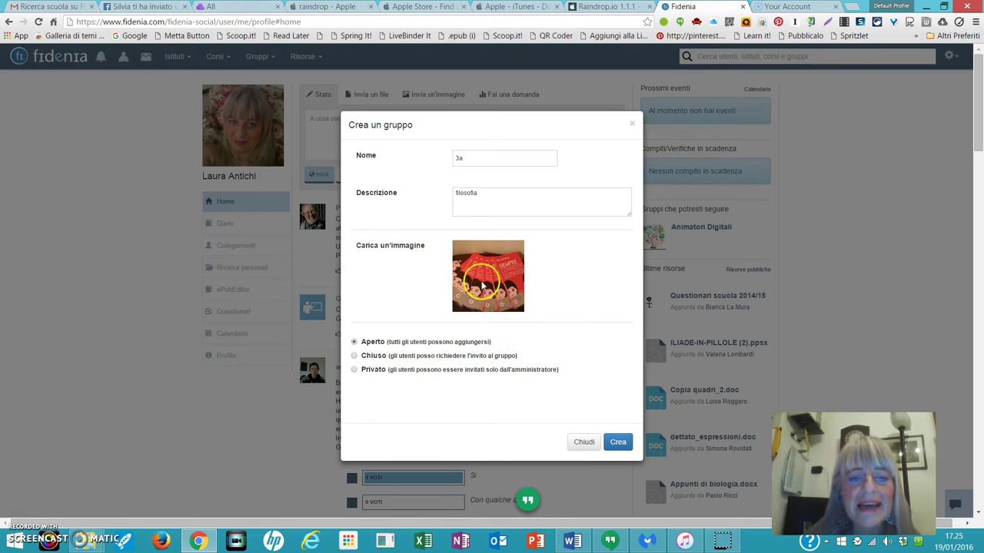
mouse_move(500, 306)
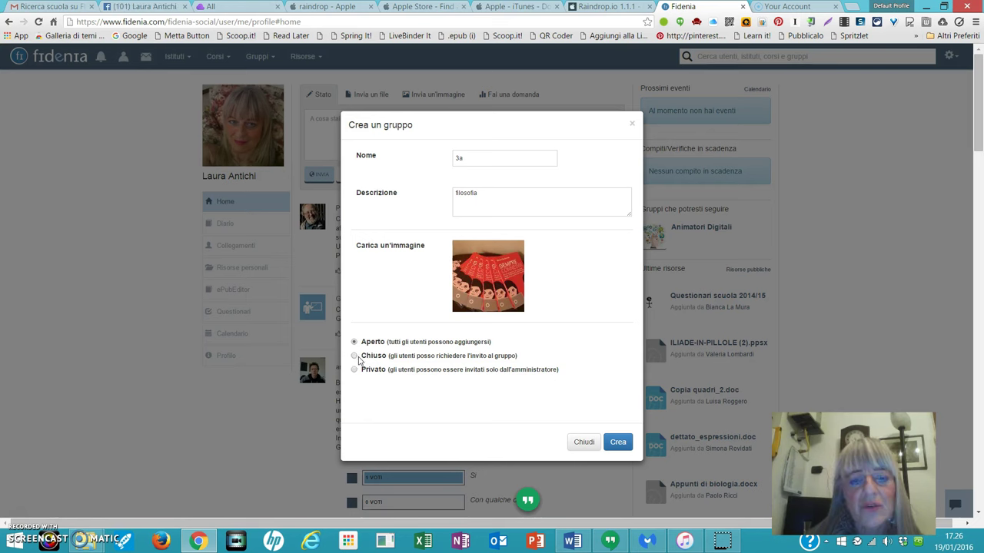
Set the group's access to Chiuso, so users can request an invitation, and create the group.
left_click(354, 356)
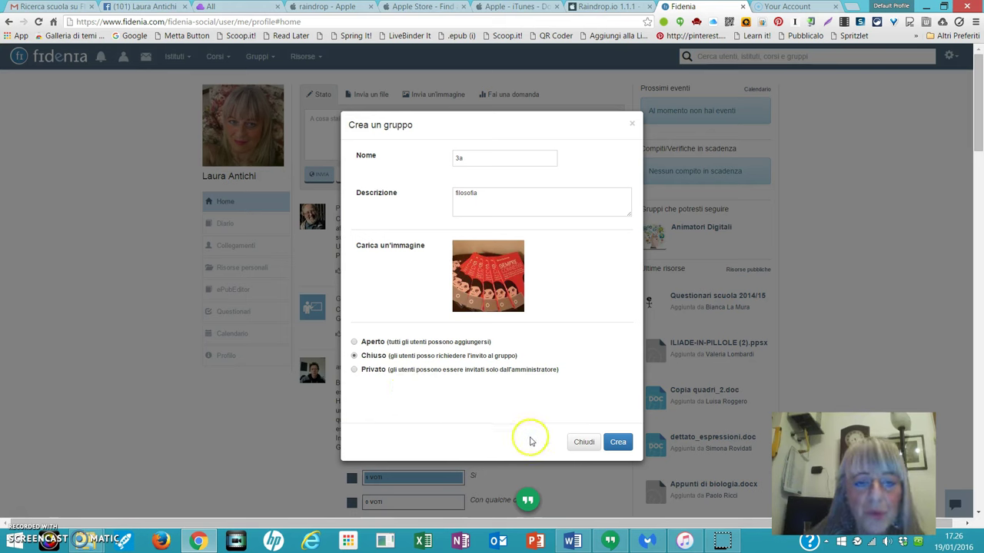
left_click(619, 445)
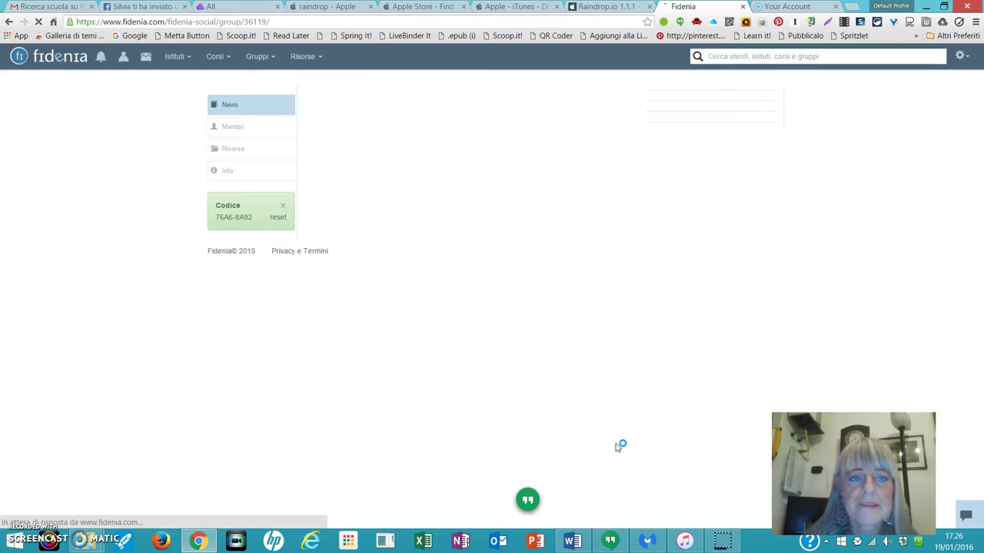
left_click(608, 445)
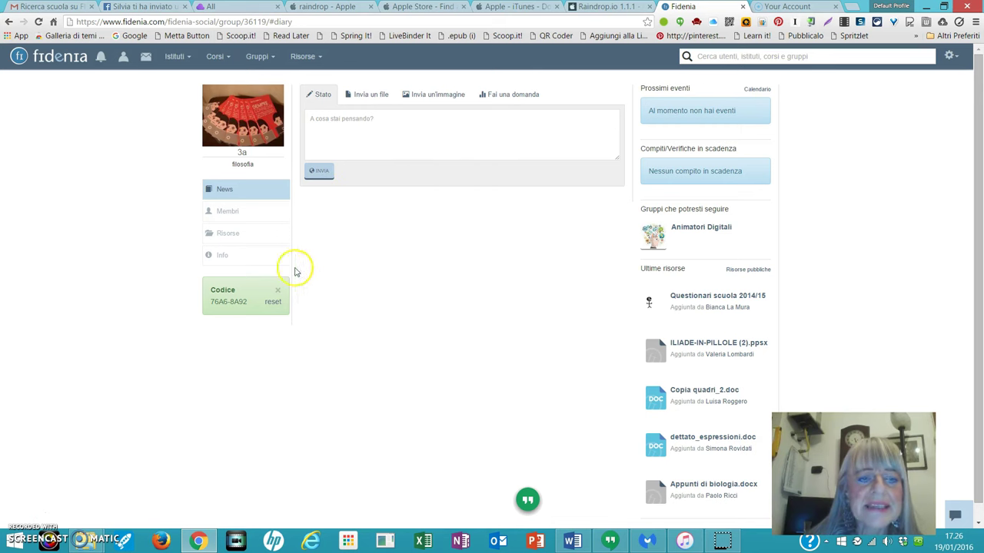
Examine the new group's access code, status message area and Membri section.
left_click(249, 305)
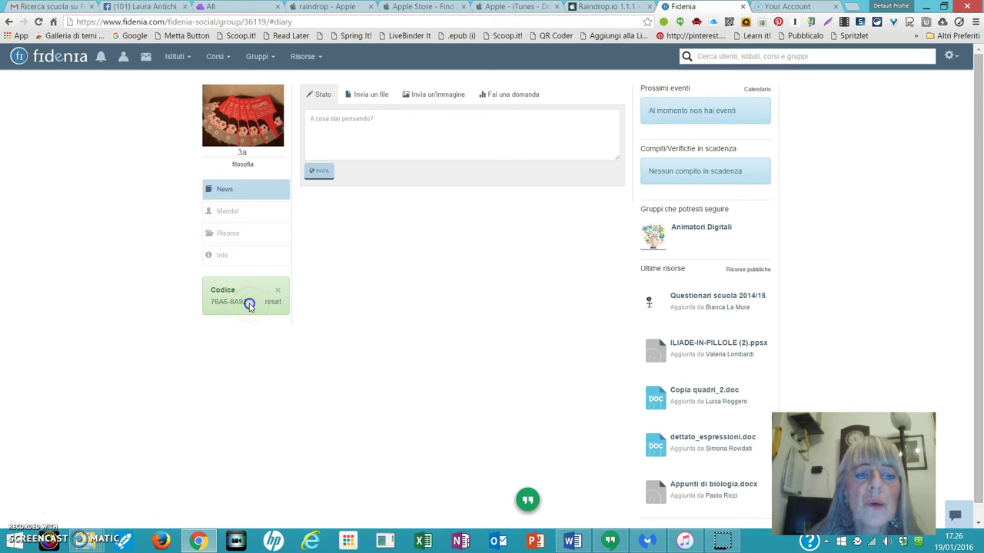
left_click_drag(242, 302, 209, 305)
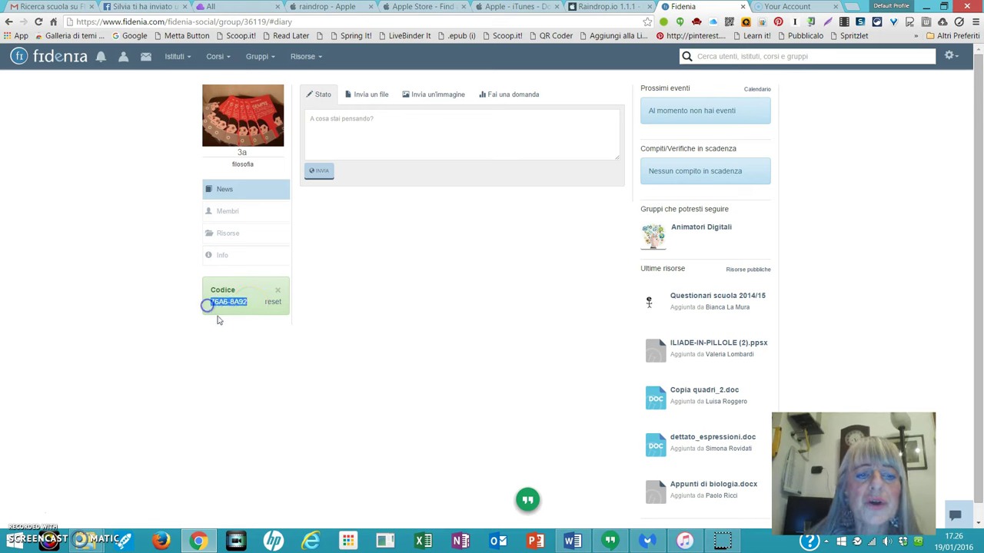
right_click(232, 309)
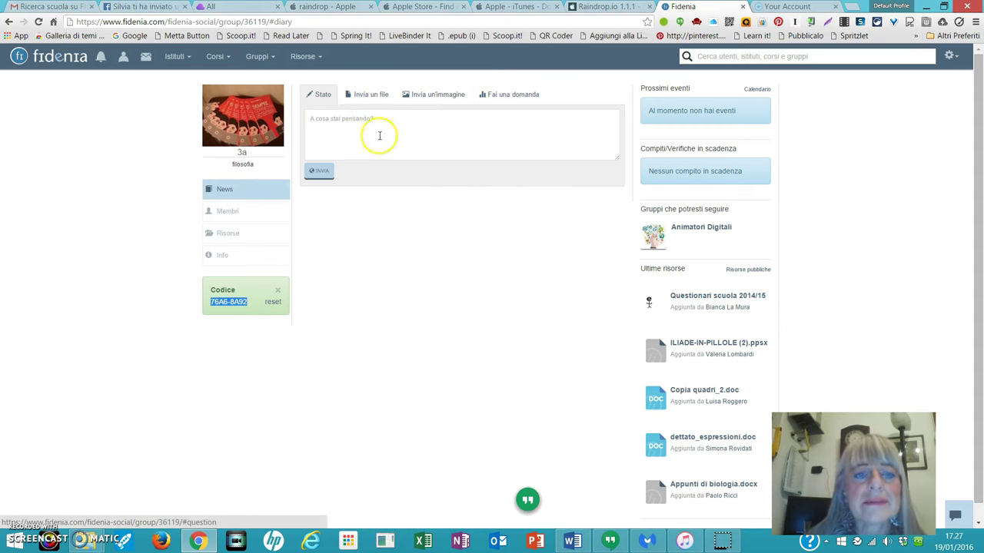
left_click(340, 127)
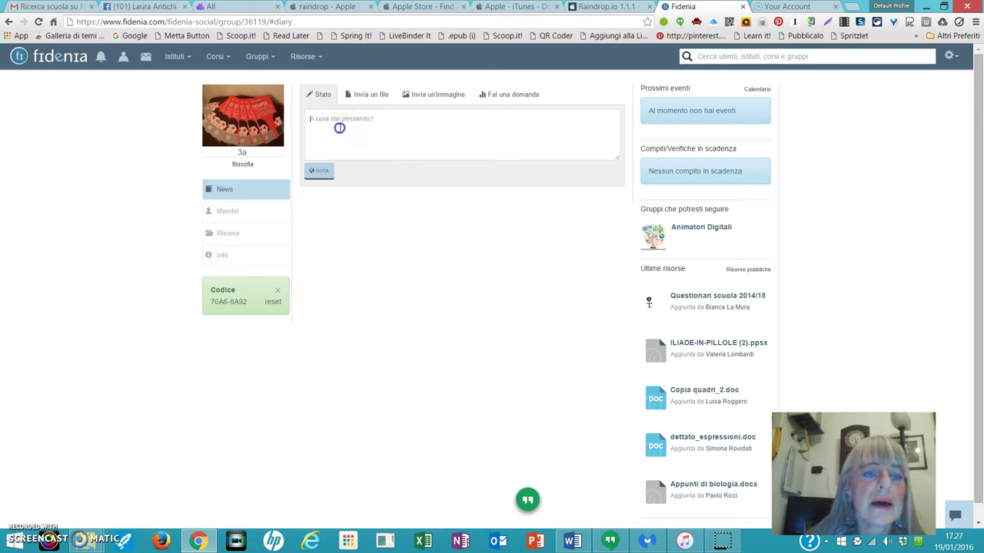
left_click(226, 215)
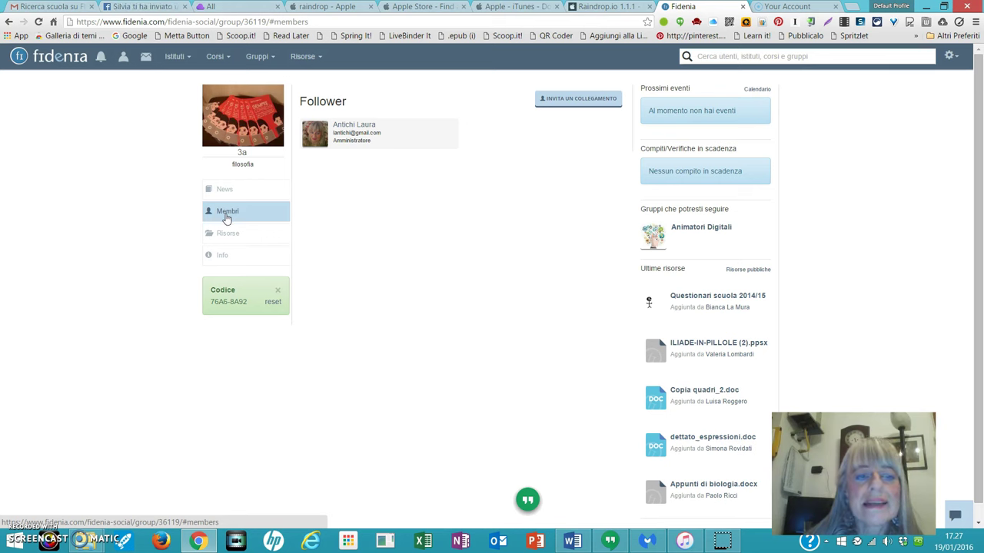
Create a folder named Aristotele with the description "risorse su Aristotele" in the group's Risorse section.
left_click(228, 234)
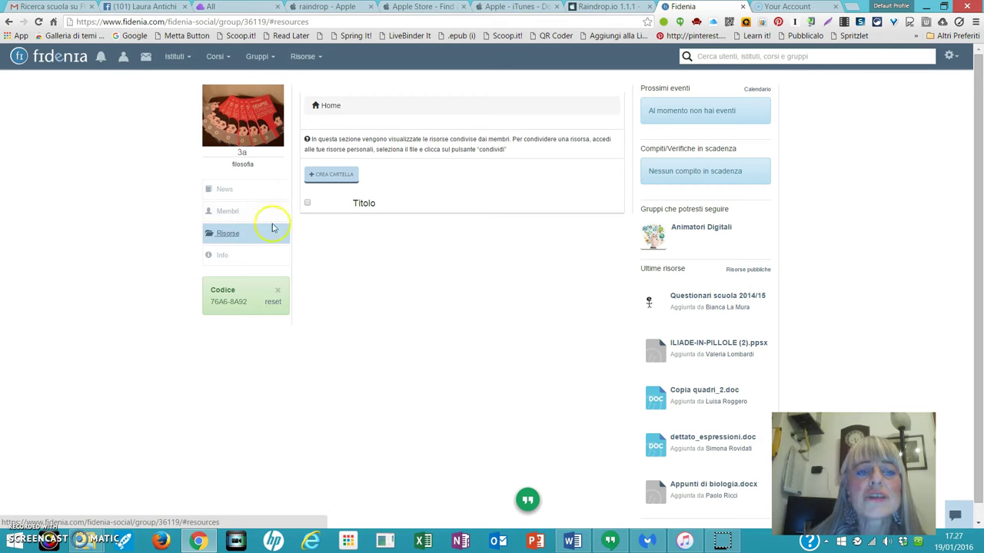
left_click(326, 176)
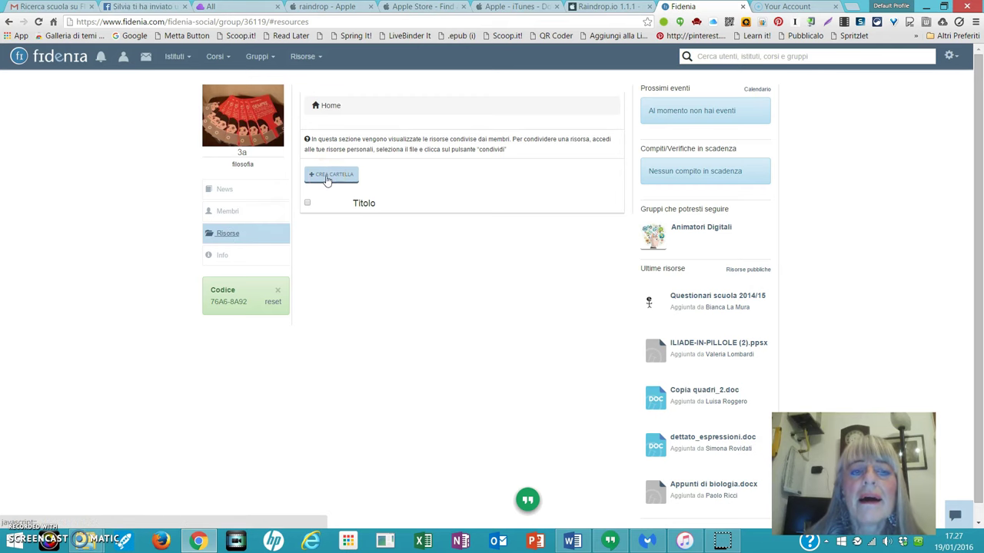
left_click(327, 177)
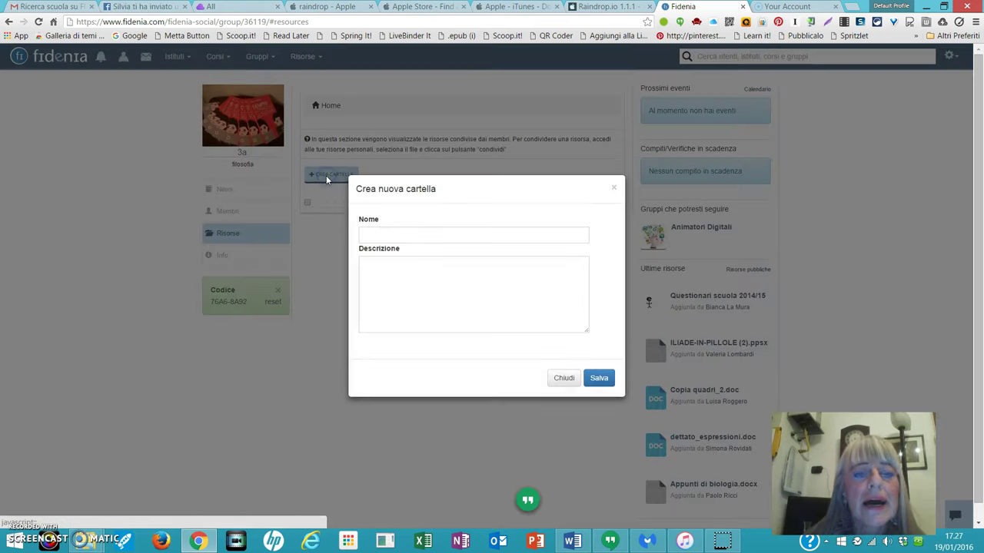
left_click(386, 238)
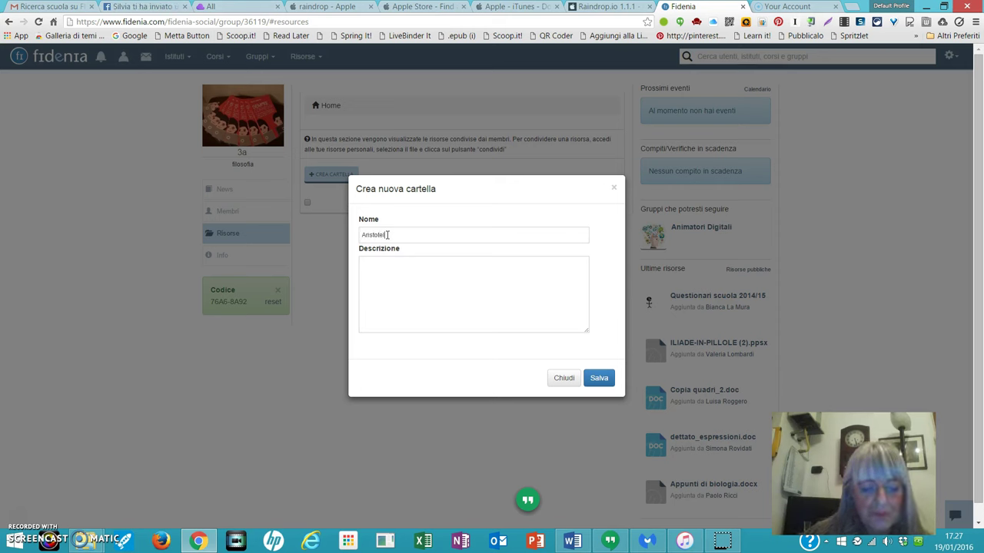
left_click(368, 264)
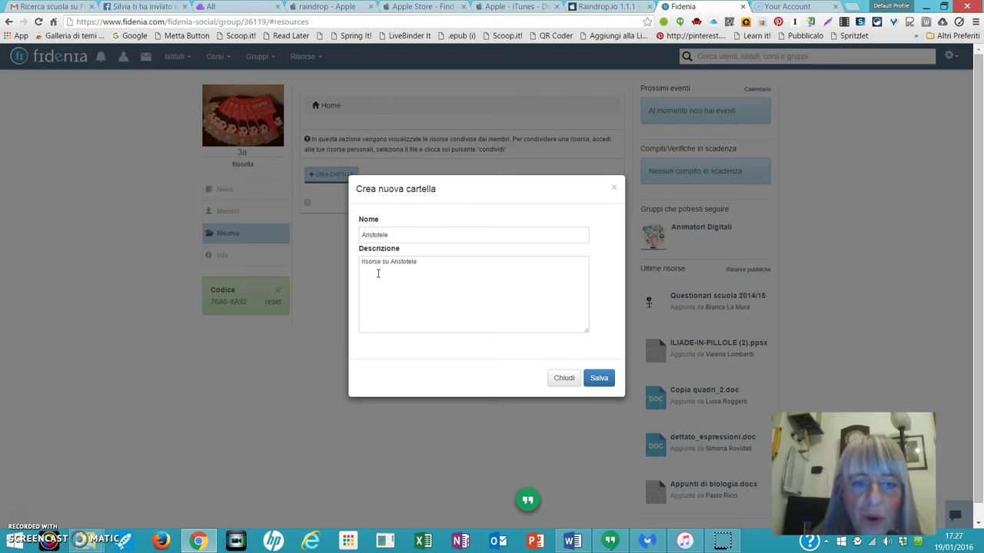
left_click(598, 380)
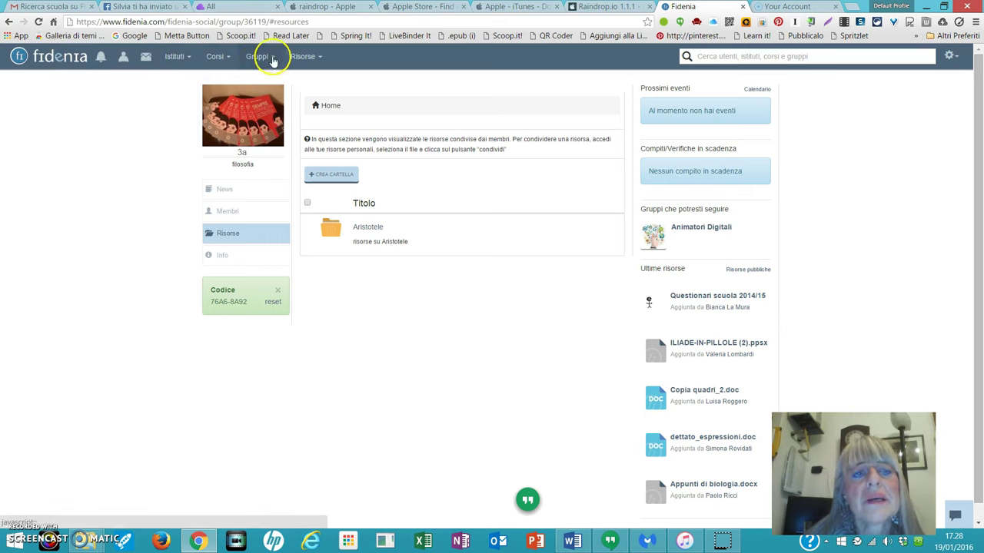
Share aristotele.pdf from the personal resources with group 3a, choosing its Aristotele folder as the destination.
left_click(316, 58)
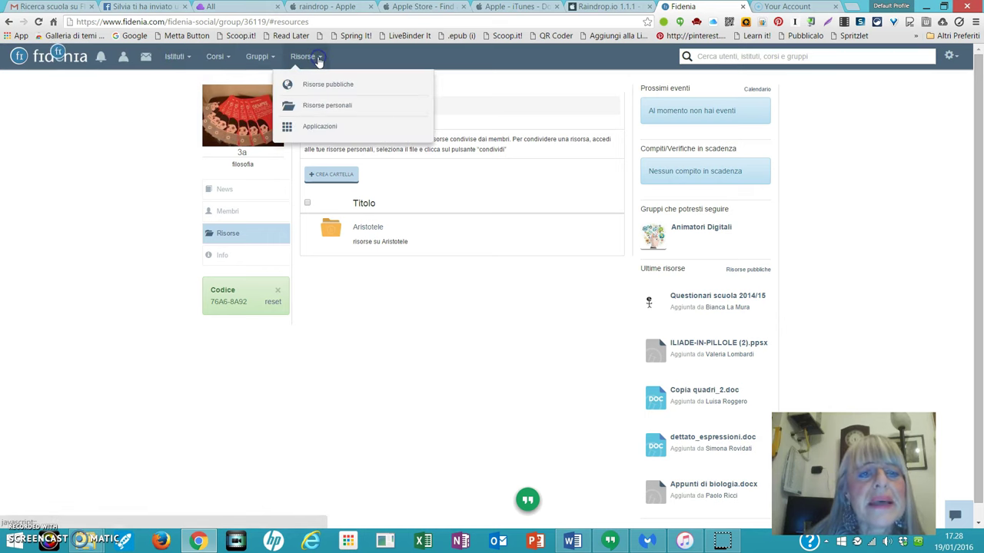
left_click(331, 107)
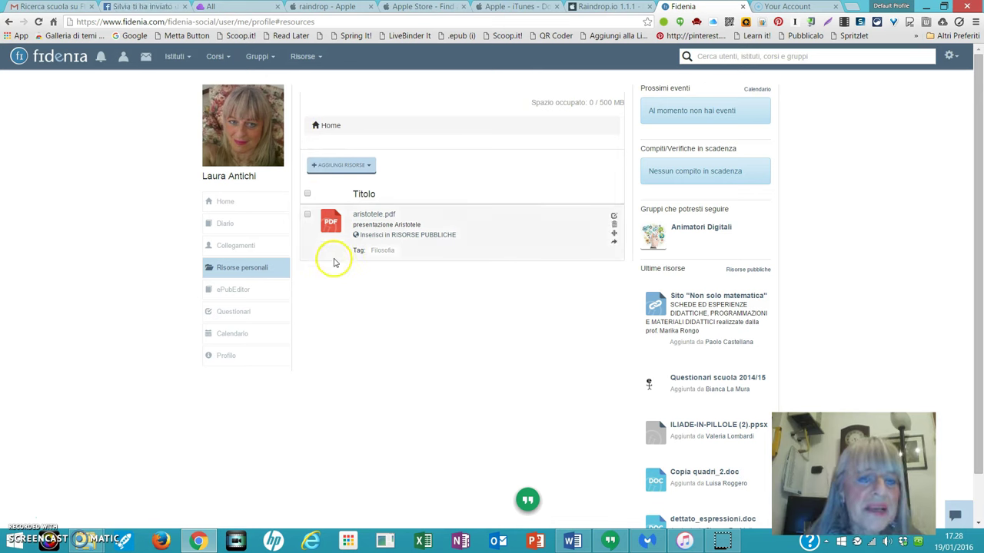
left_click(307, 216)
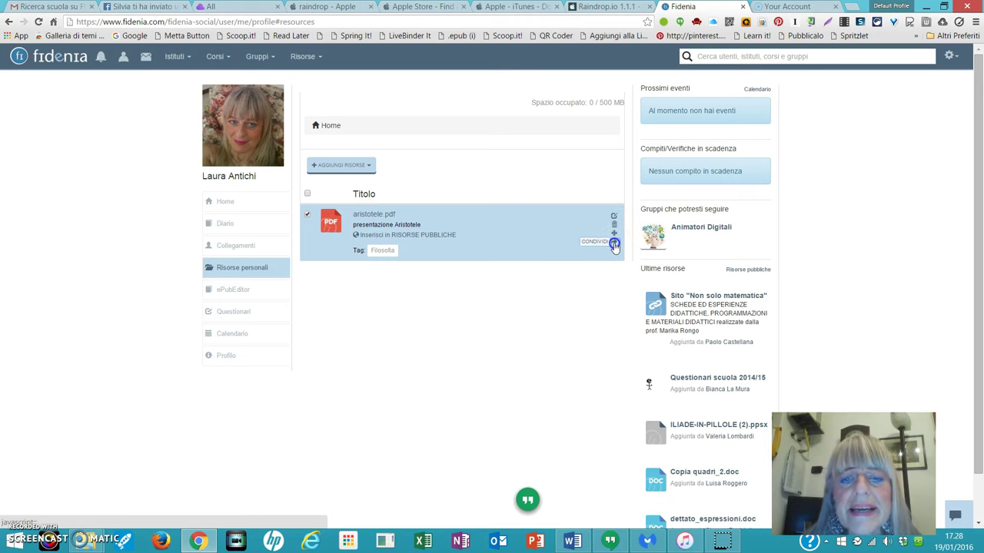
left_click(615, 244)
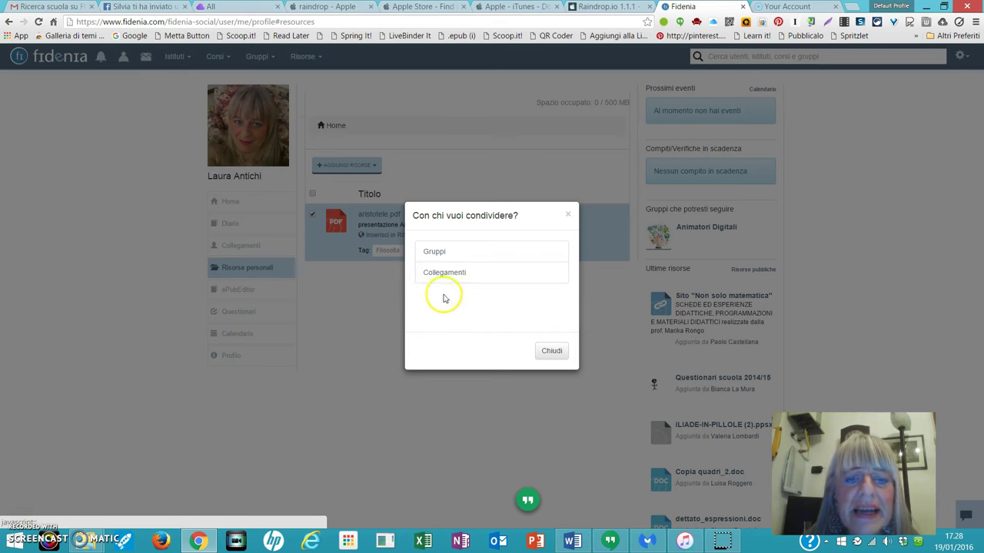
left_click(437, 256)
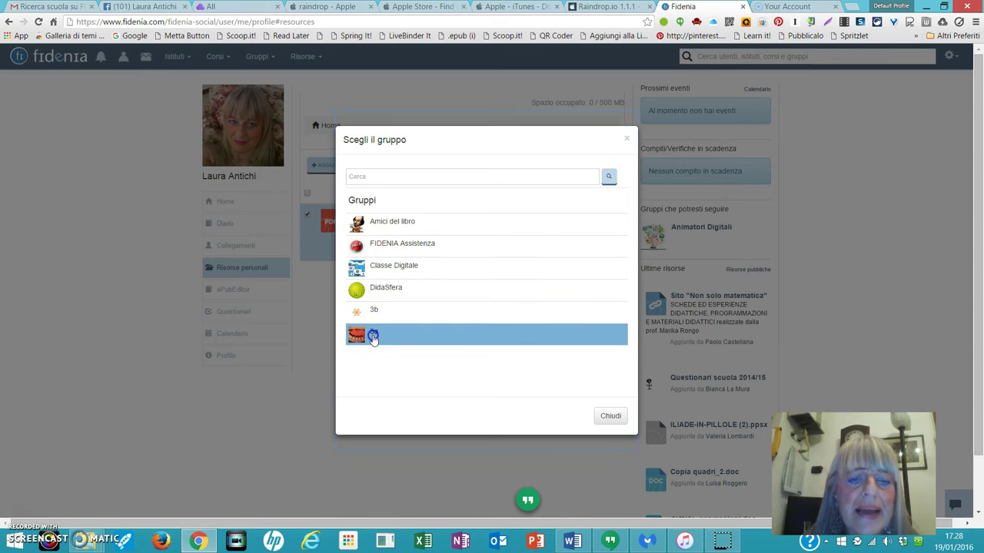
left_click(373, 338)
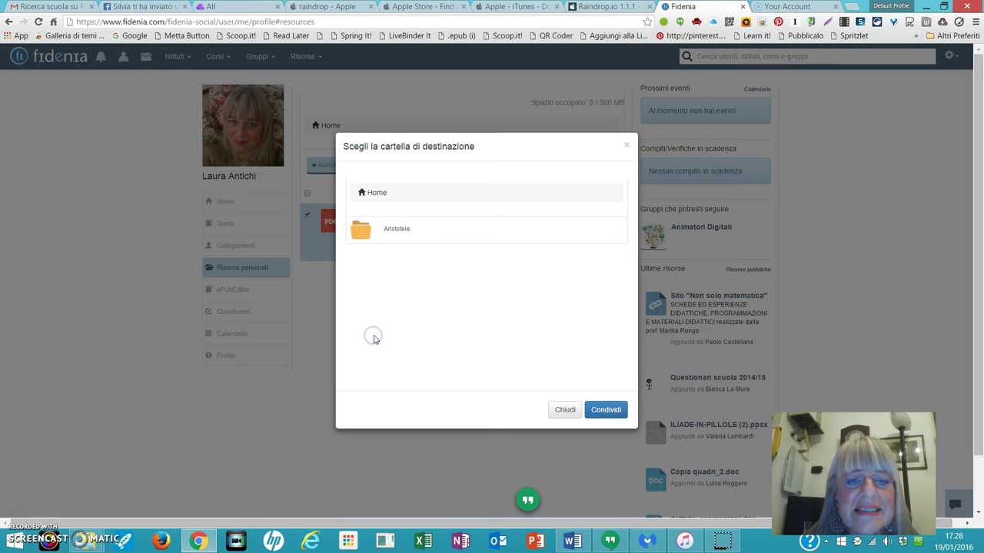
left_click(362, 238)
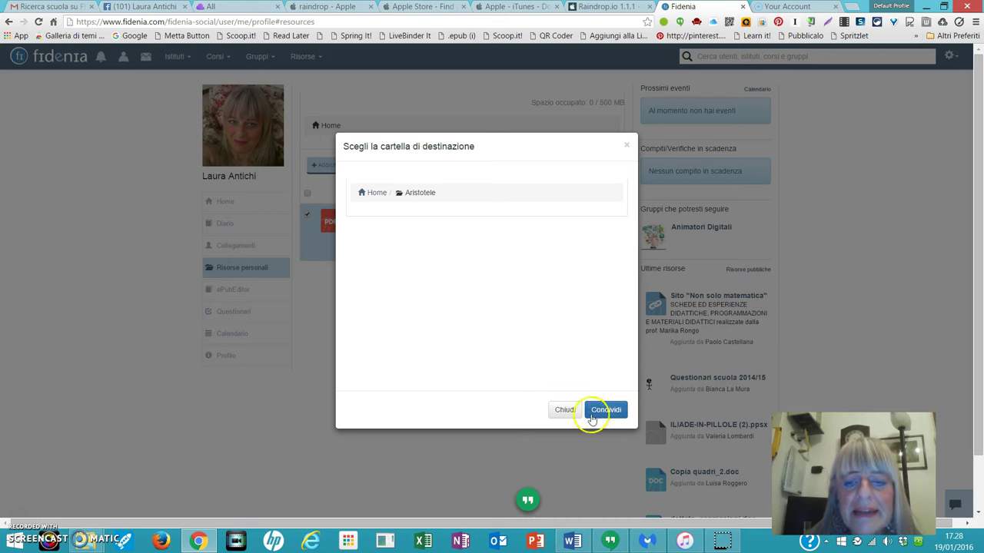
left_click(606, 410)
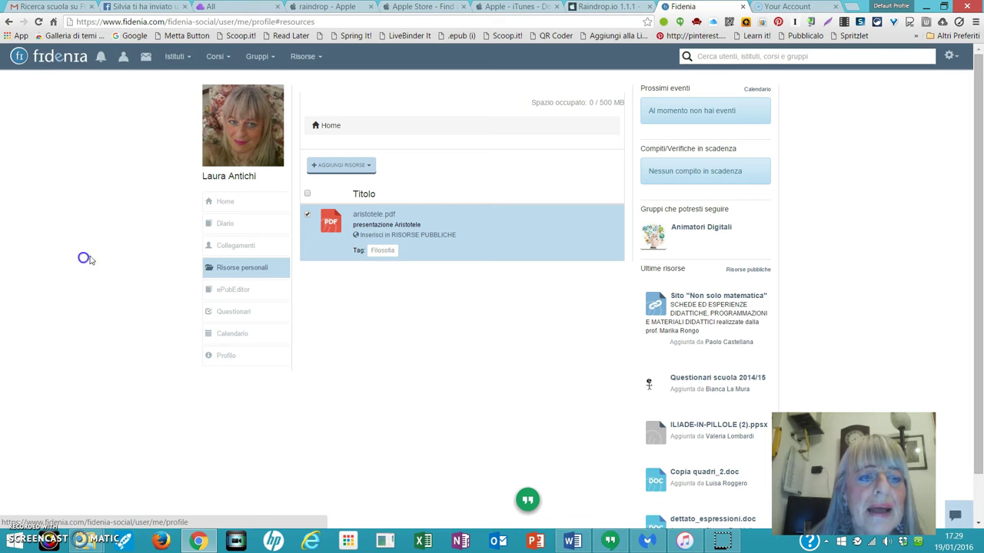
Examine the ePubEditor e-book section and the Questionari section of the profile.
left_click(239, 292)
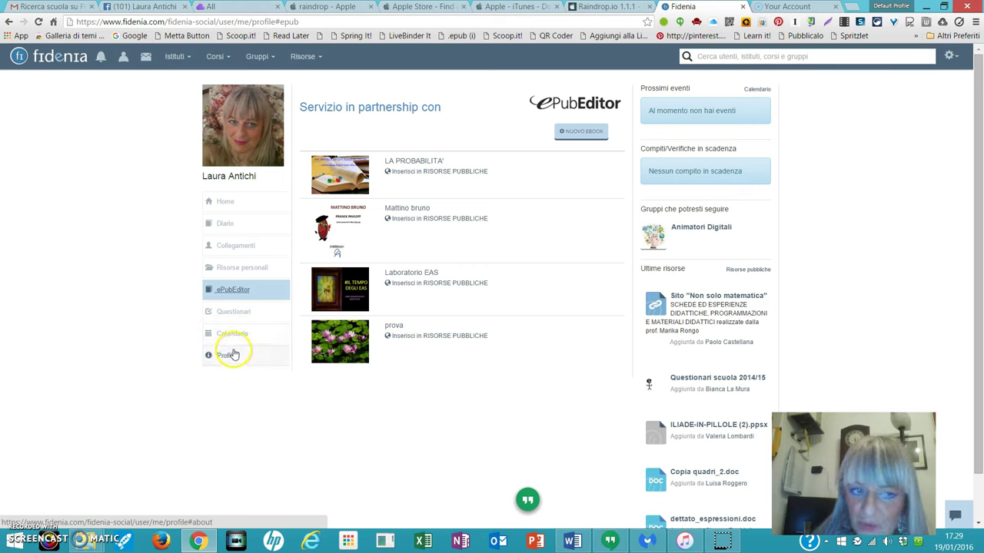
left_click(236, 315)
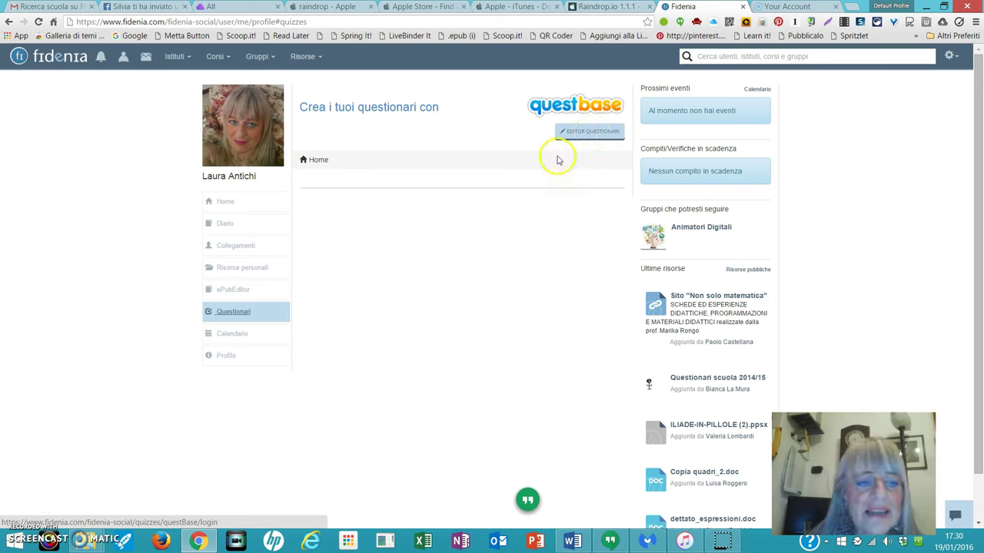
Start an all-day calendar event for 04/01/2016, try to create it without a title and return to its title field.
left_click(233, 335)
left_click(384, 201)
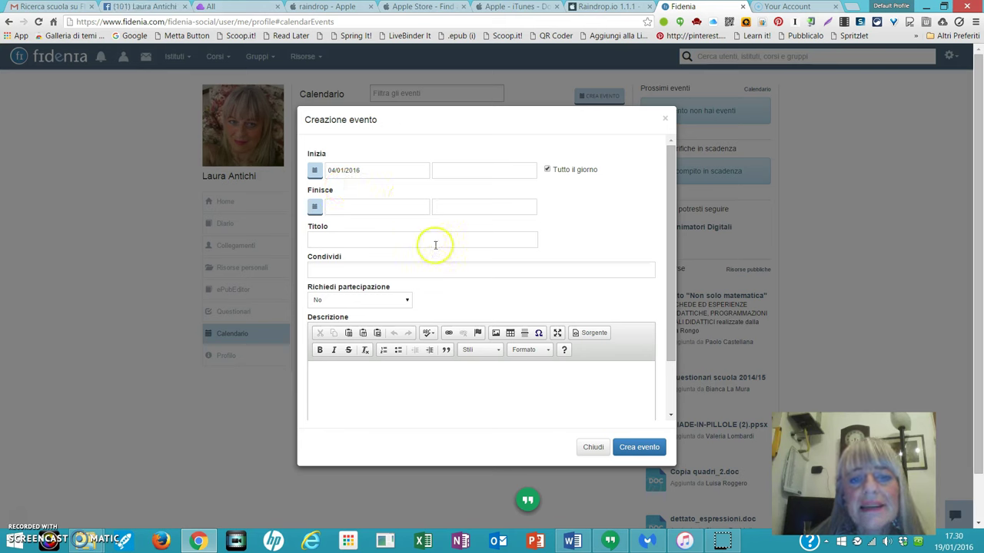
left_click(649, 449)
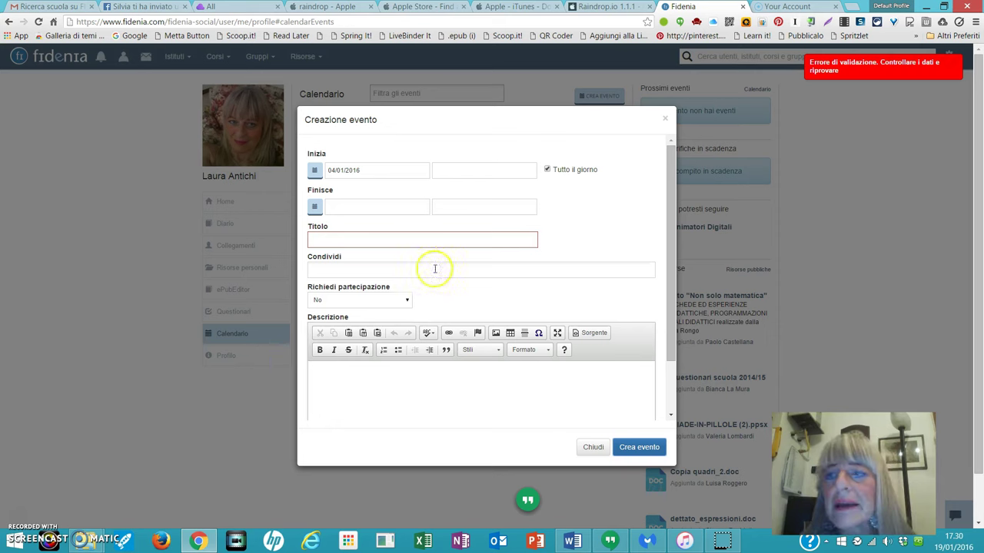
left_click(380, 243)
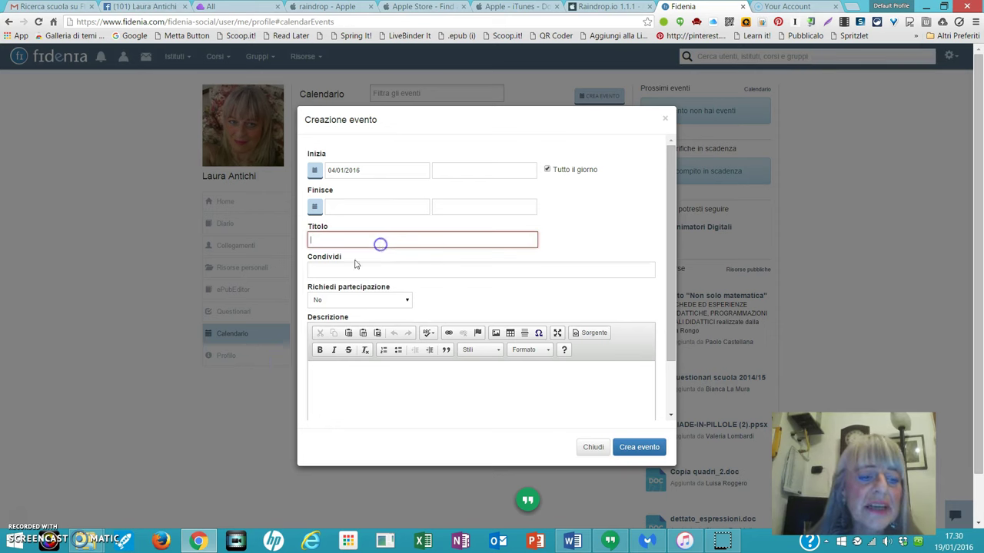